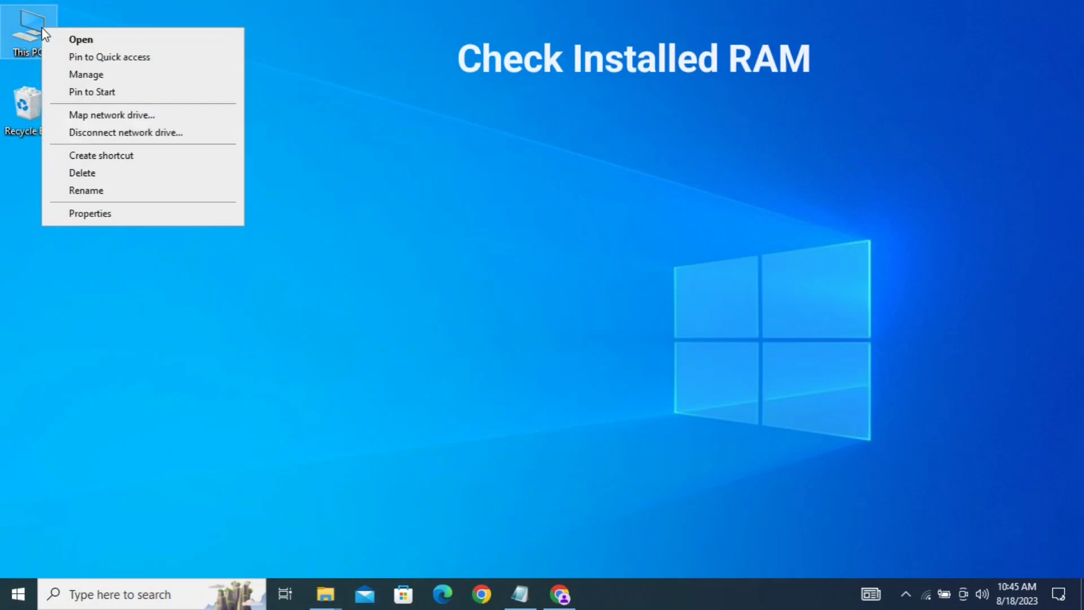
- Check the installed RAM in the properties of This PC, highlight the value, and minimize the Settings window
left_click(217, 219)
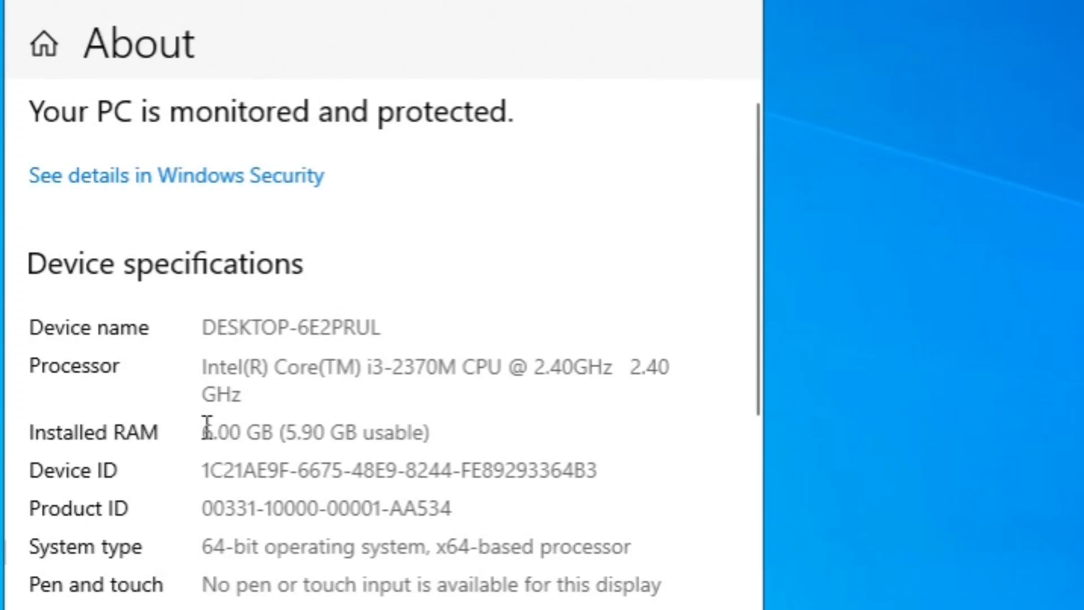
left_click_drag(206, 427, 436, 433)
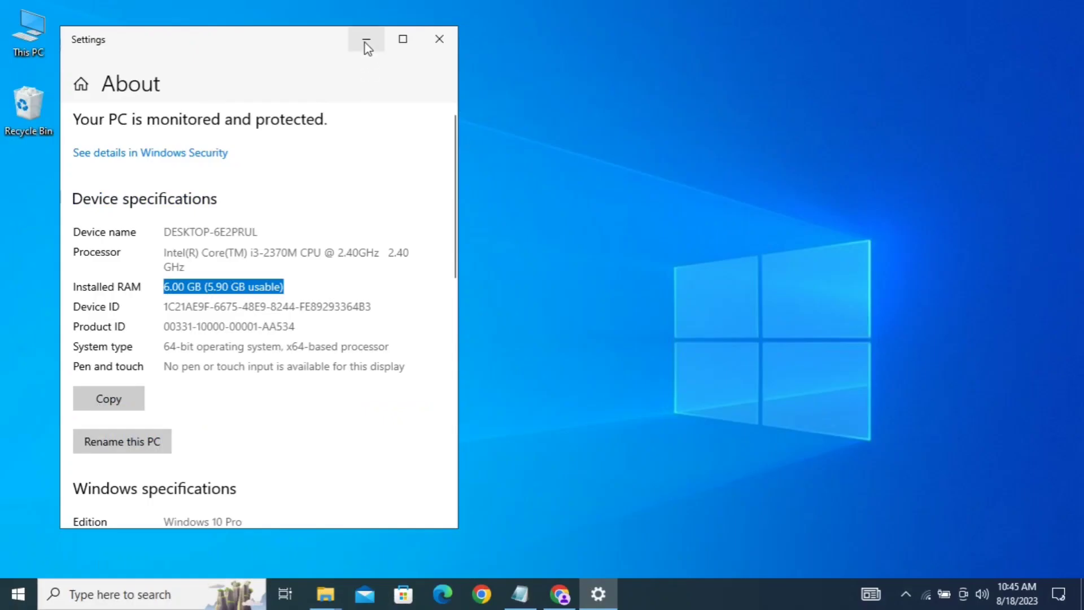
left_click(366, 43)
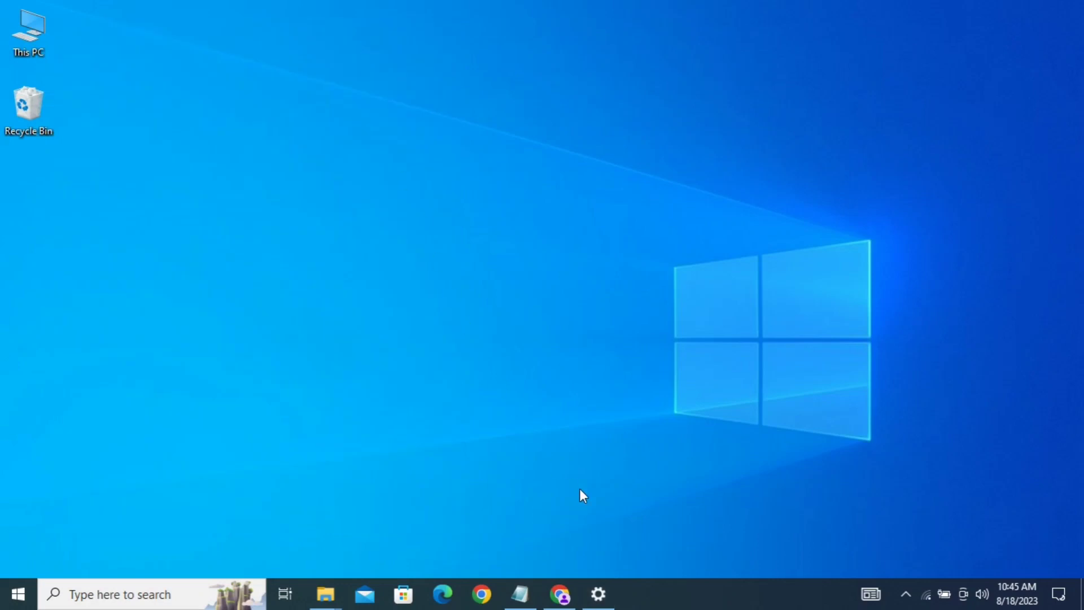
- Open Task Manager and examine the memory performance details, including cached memory
right_click(662, 592)
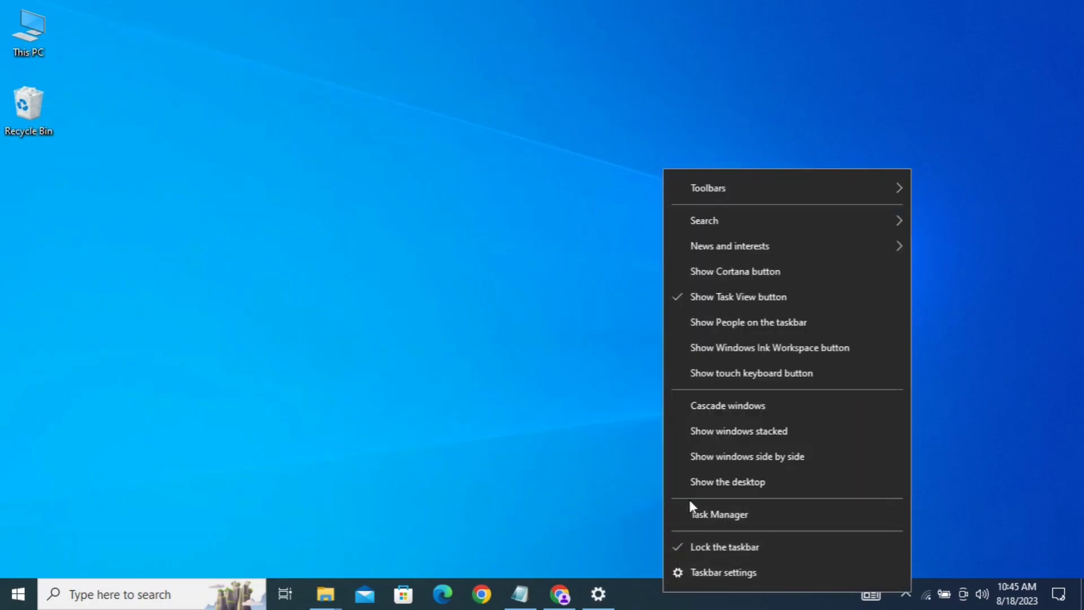
left_click(699, 517)
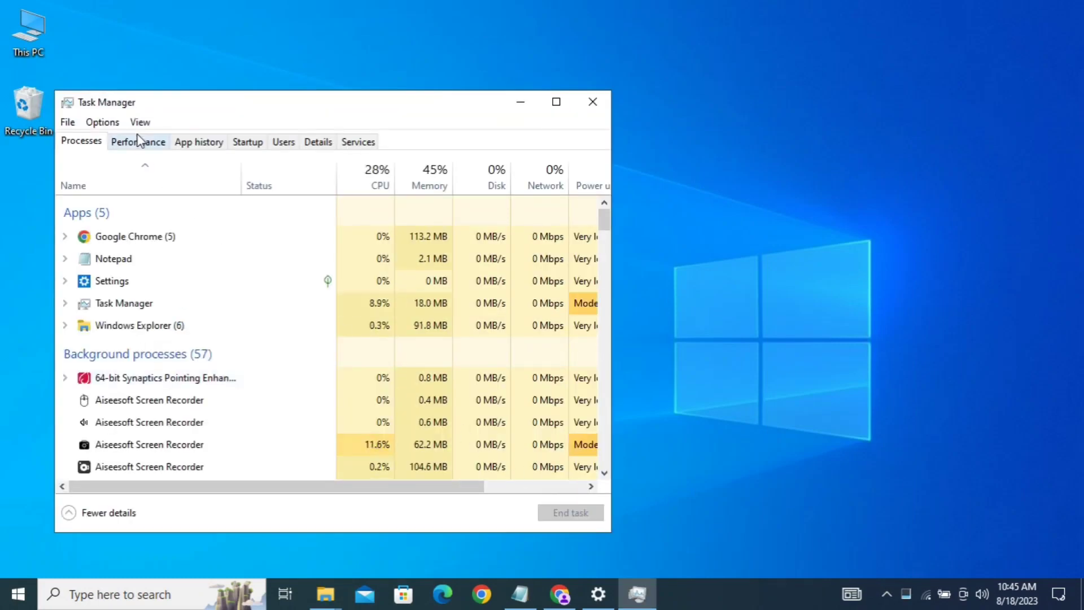
left_click(139, 143)
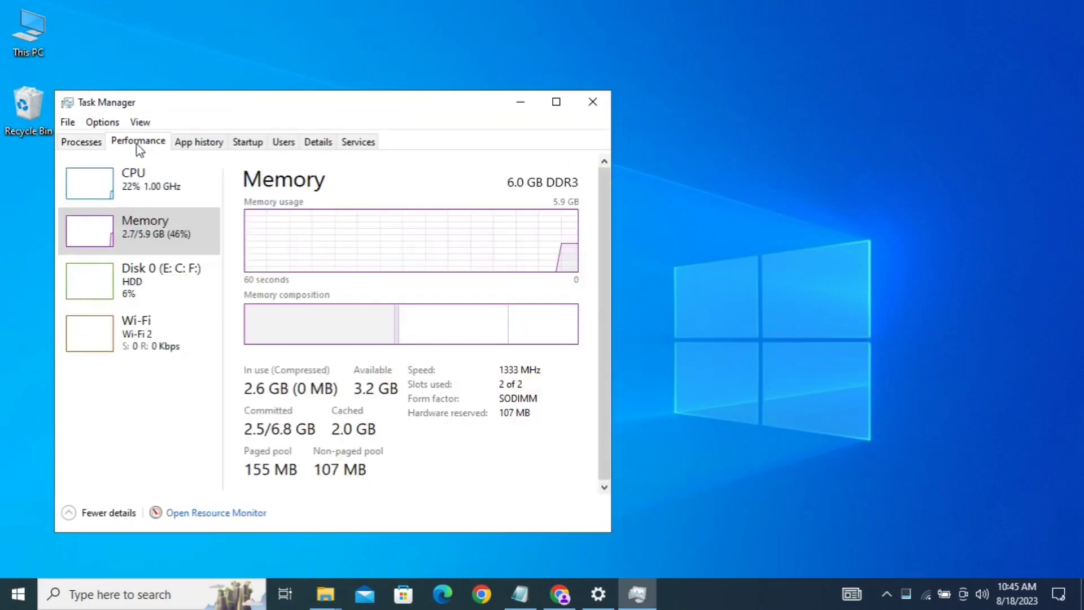
left_click(141, 242)
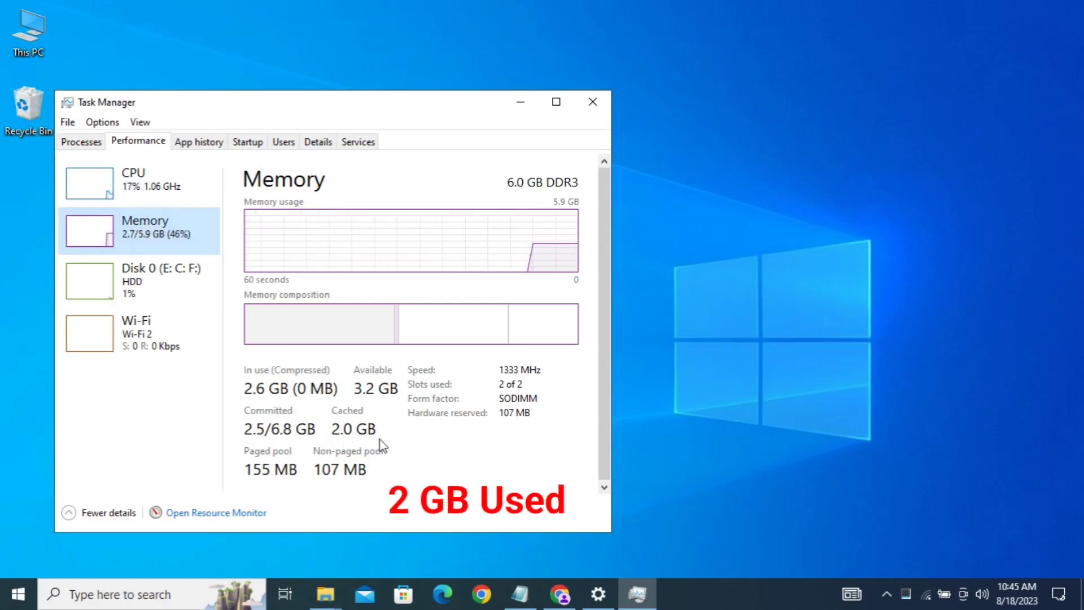
- Copy the RAMMap URL from the Speed up PC note in Notepad and load that page in Chrome
left_click(562, 598)
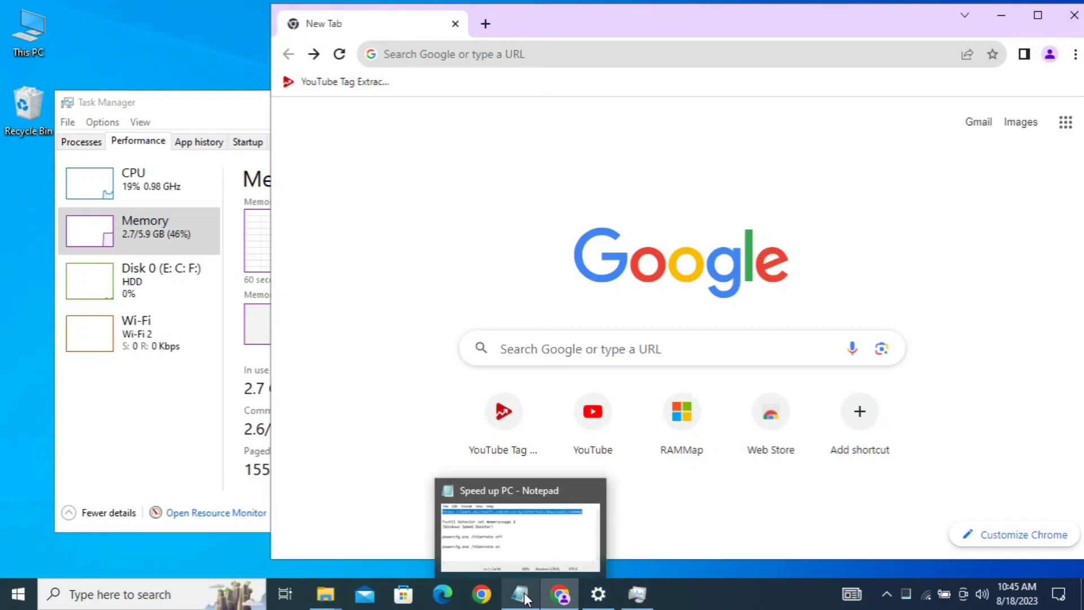
left_click(521, 596)
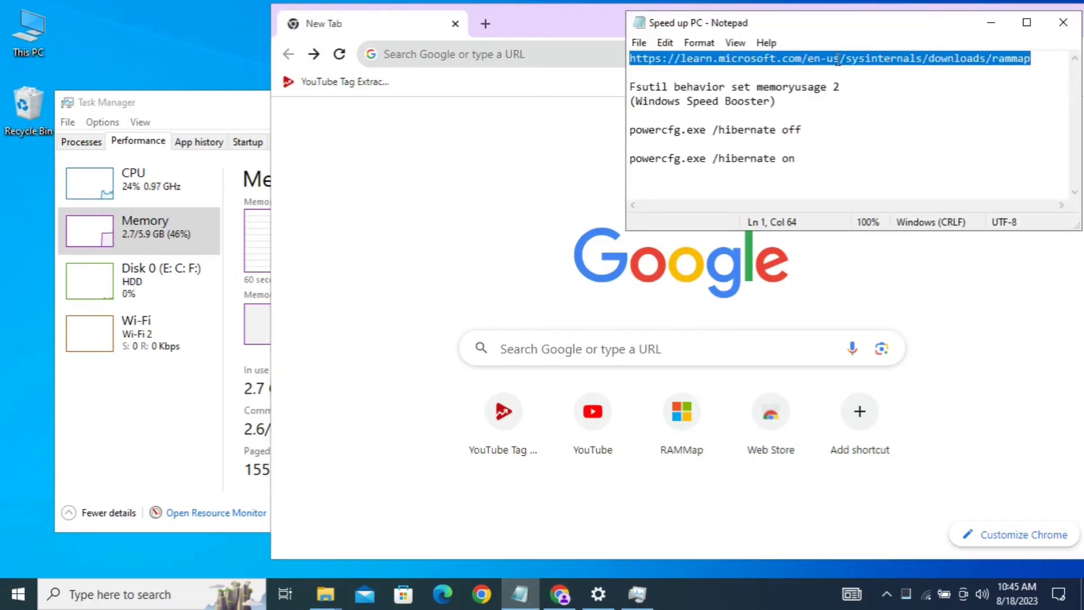
right_click(838, 59)
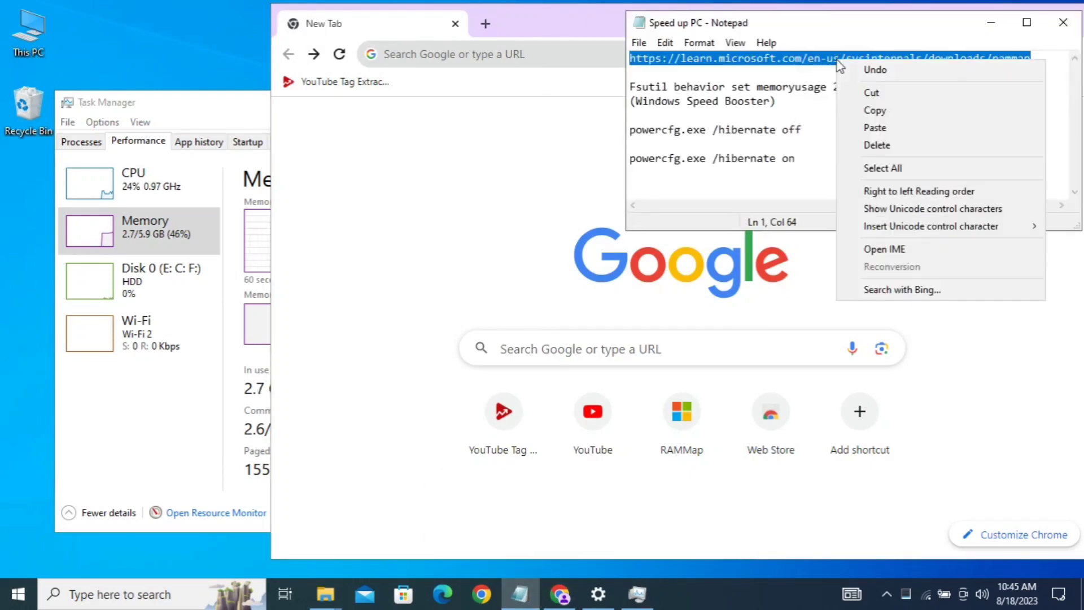
left_click(874, 110)
left_click(990, 23)
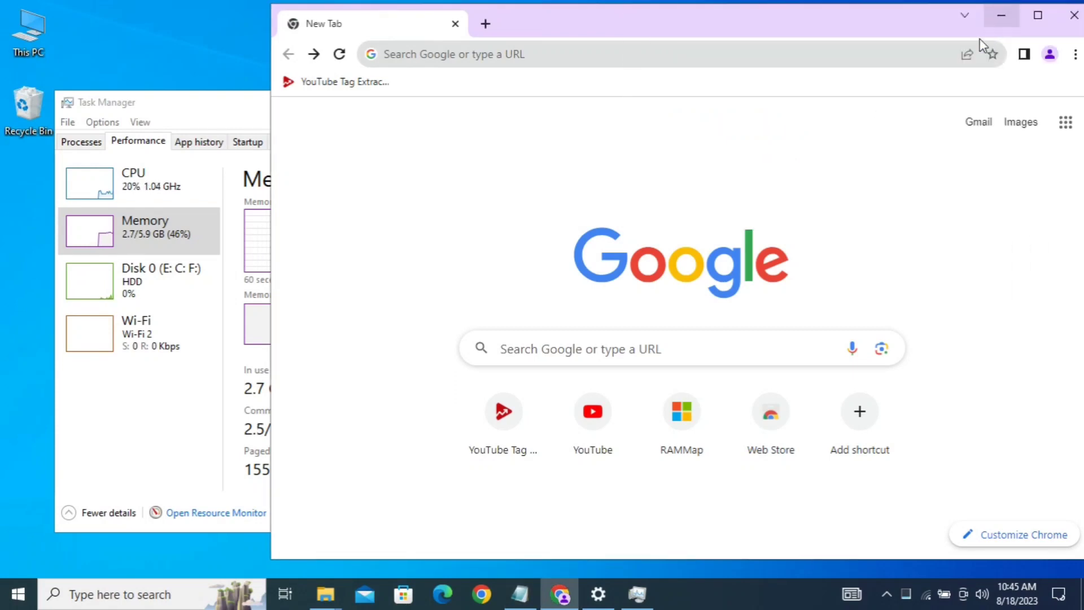
left_click(670, 54)
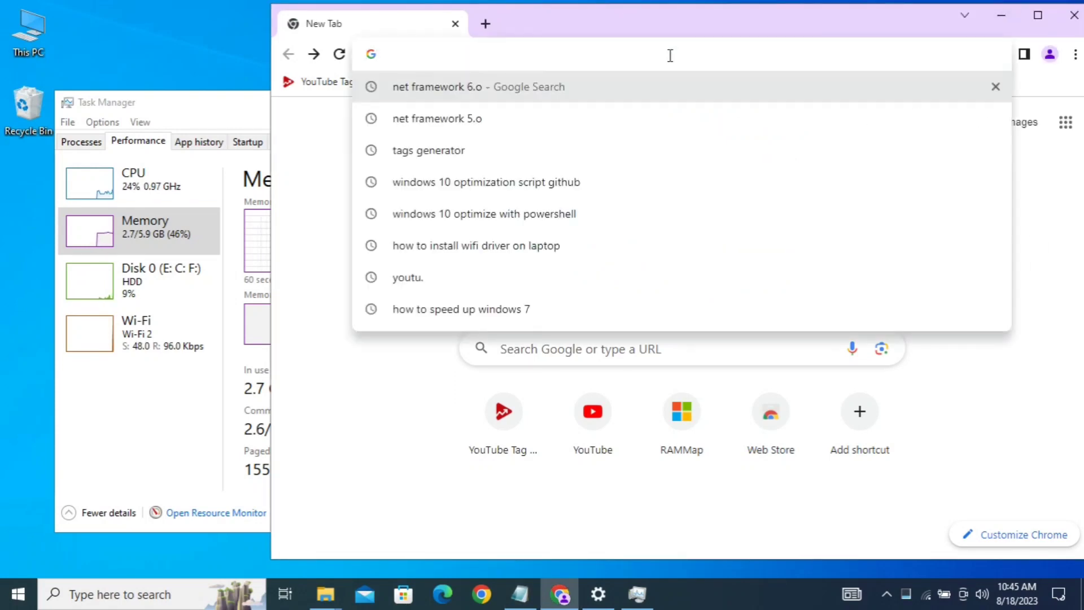
key("ctrl+v")
key("Return")
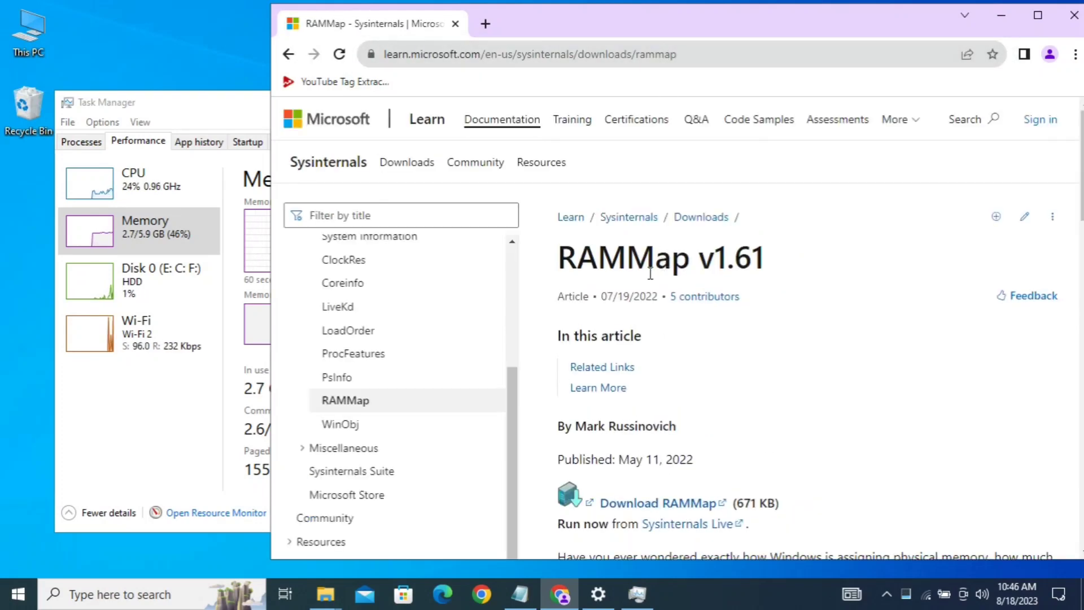
- Download RAMMap v1.61 from the Sysinternals page and show RAMMap.zip in its folder, minimizing the browser
left_click_drag(565, 257, 764, 260)
scroll(763, 347, "down", 2)
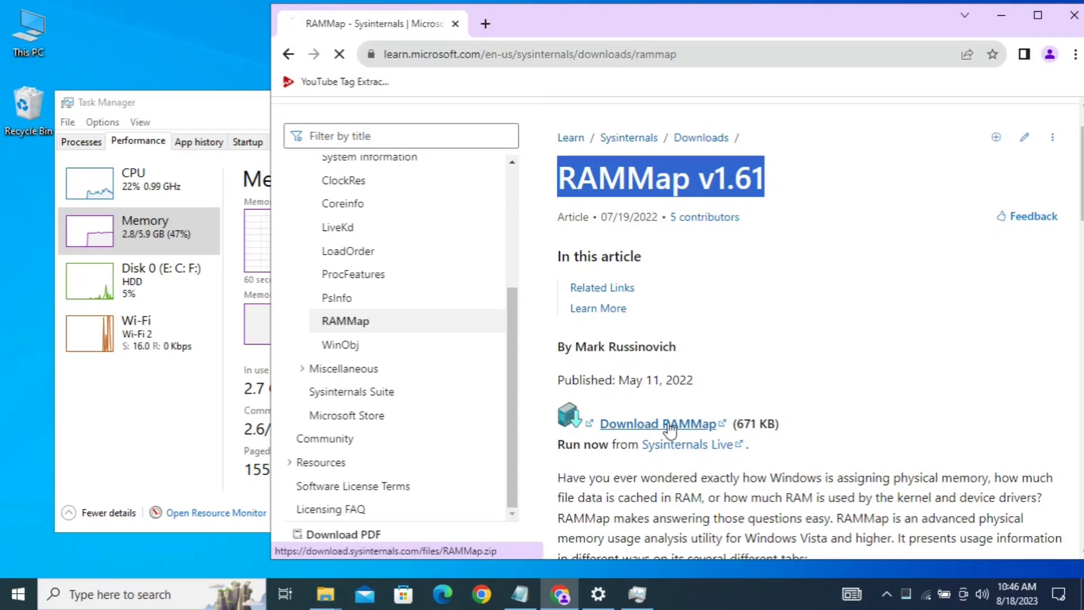
left_click(644, 428)
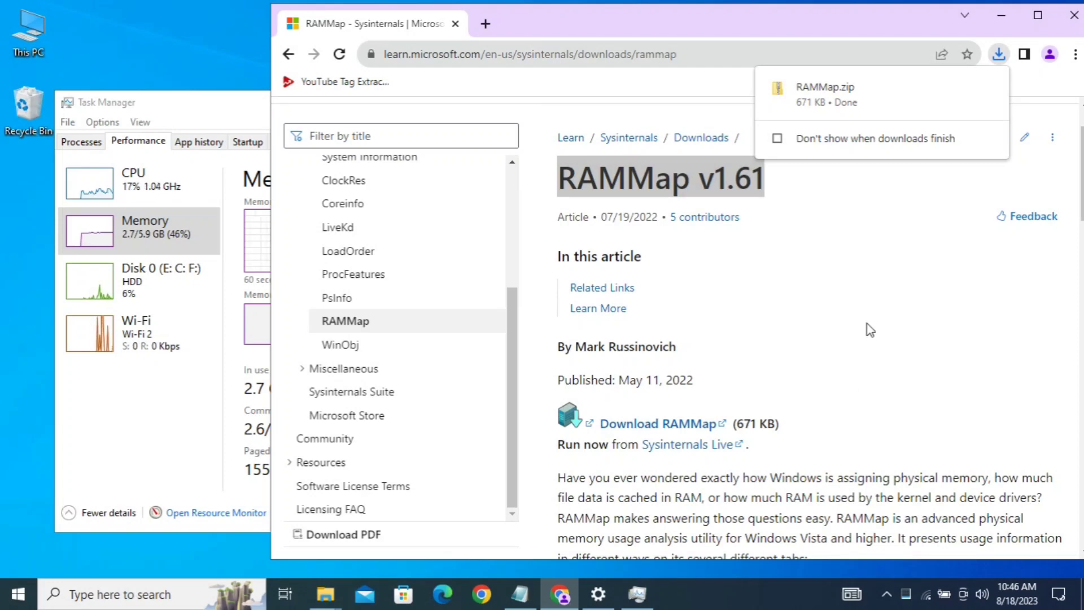
mouse_move(866, 104)
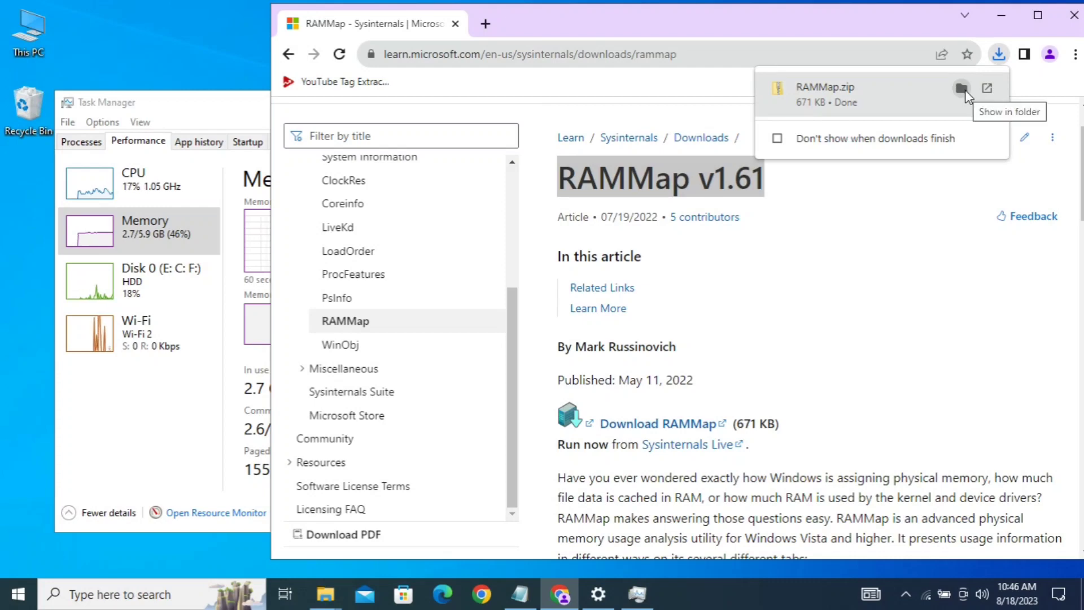
left_click(961, 89)
left_click(1000, 21)
left_click(1000, 22)
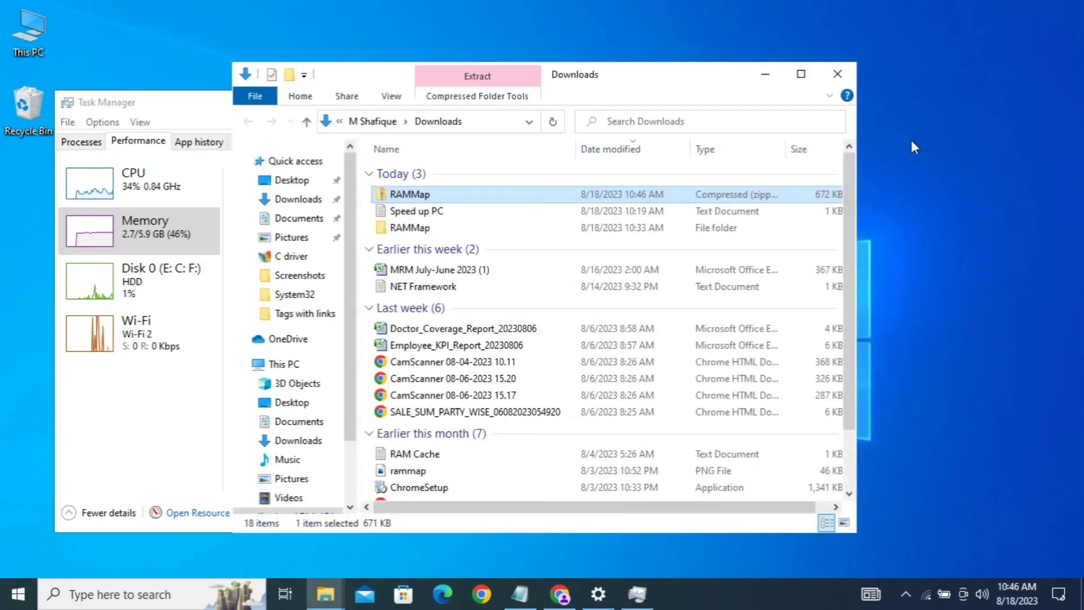
- Extract the RAMMap zip archive to the RAMMap folder in Downloads, replacing the existing files in the destination
right_click(453, 199)
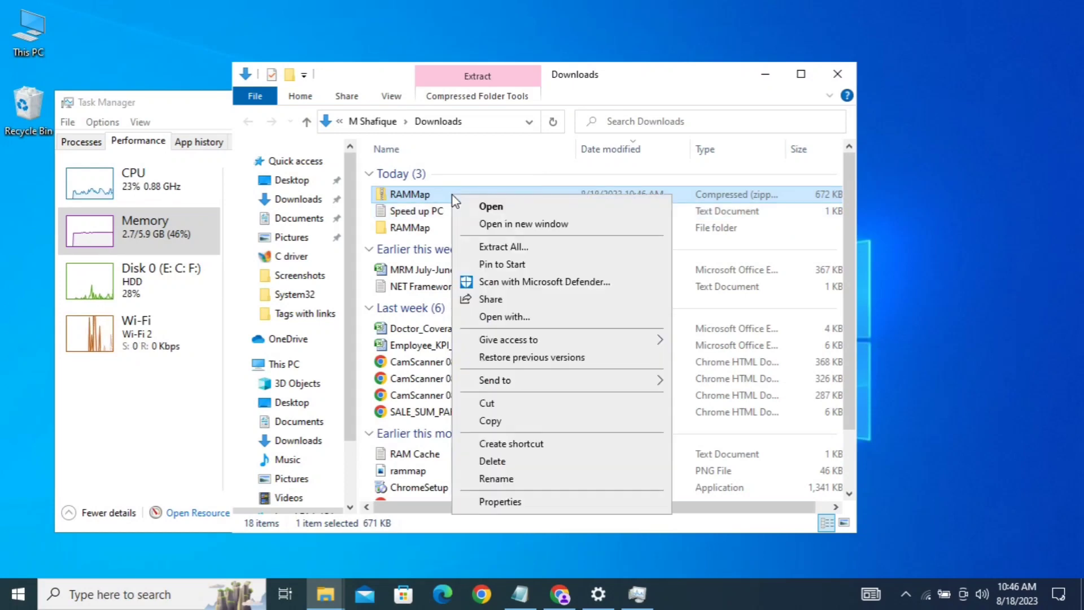
left_click(493, 246)
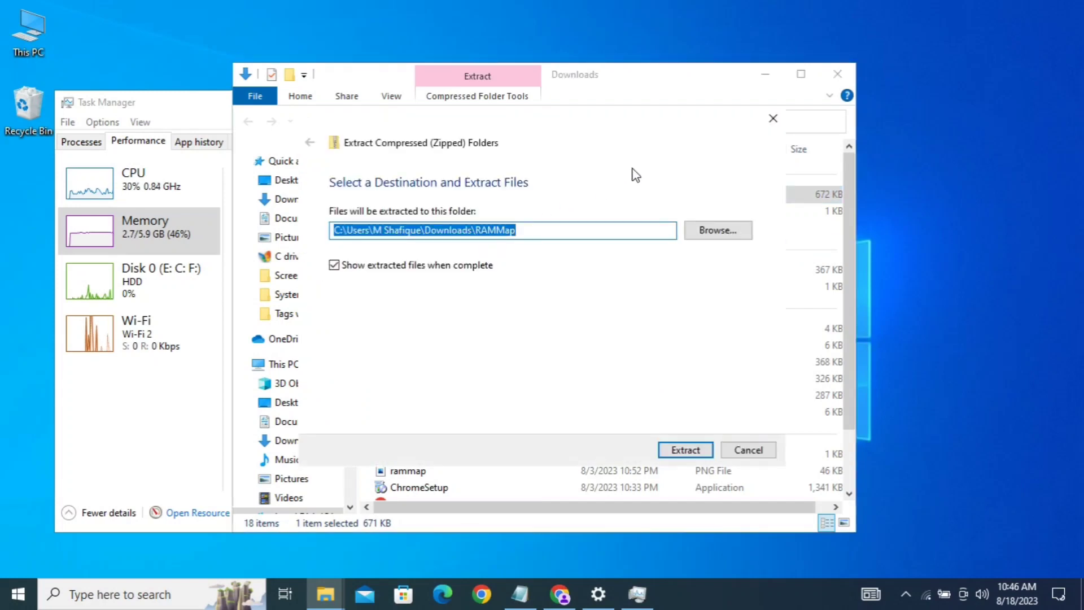
left_click(684, 450)
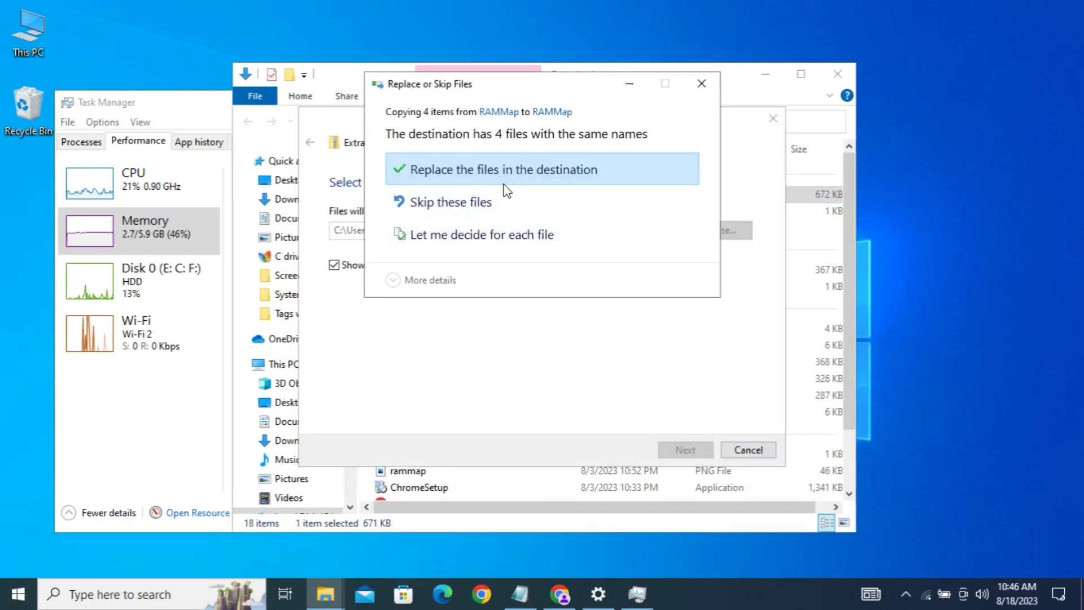
left_click(506, 172)
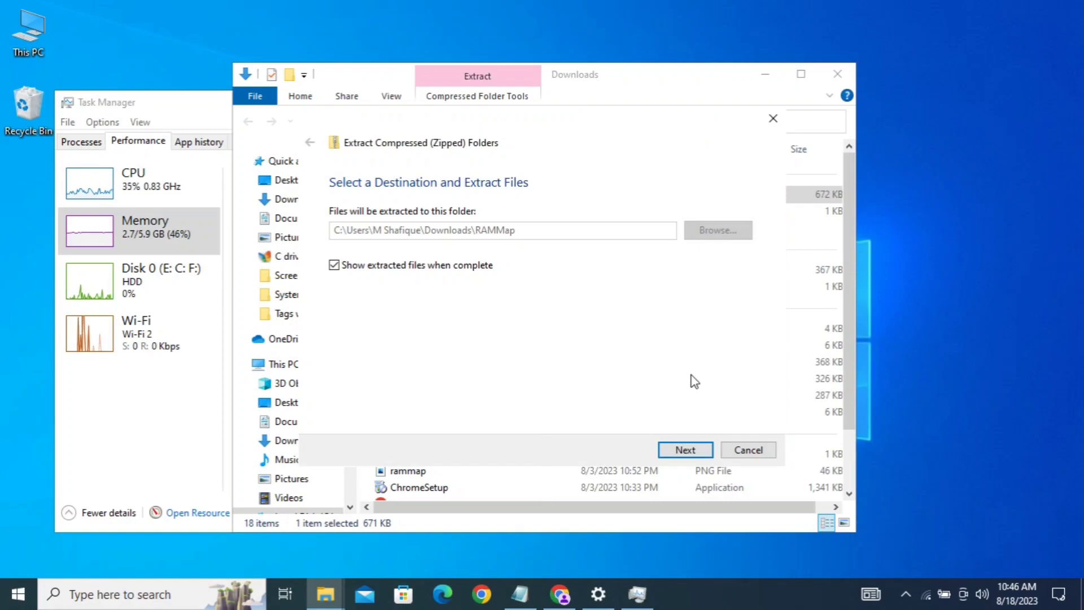
left_click(686, 450)
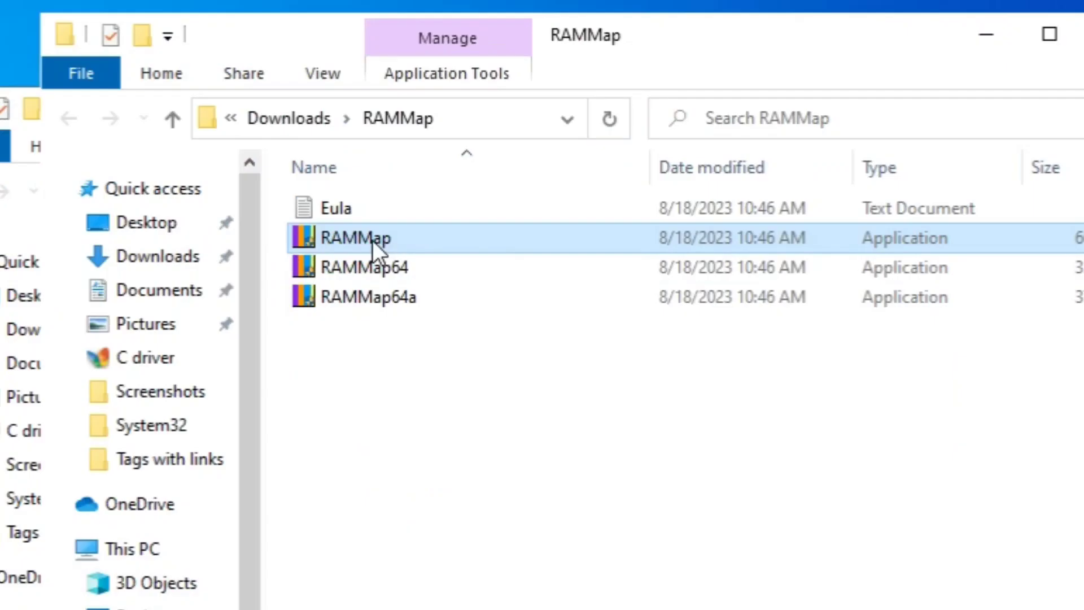
- Launch the RAMMap application from the extracted folder and minimize both File Explorer windows
double_click(447, 239)
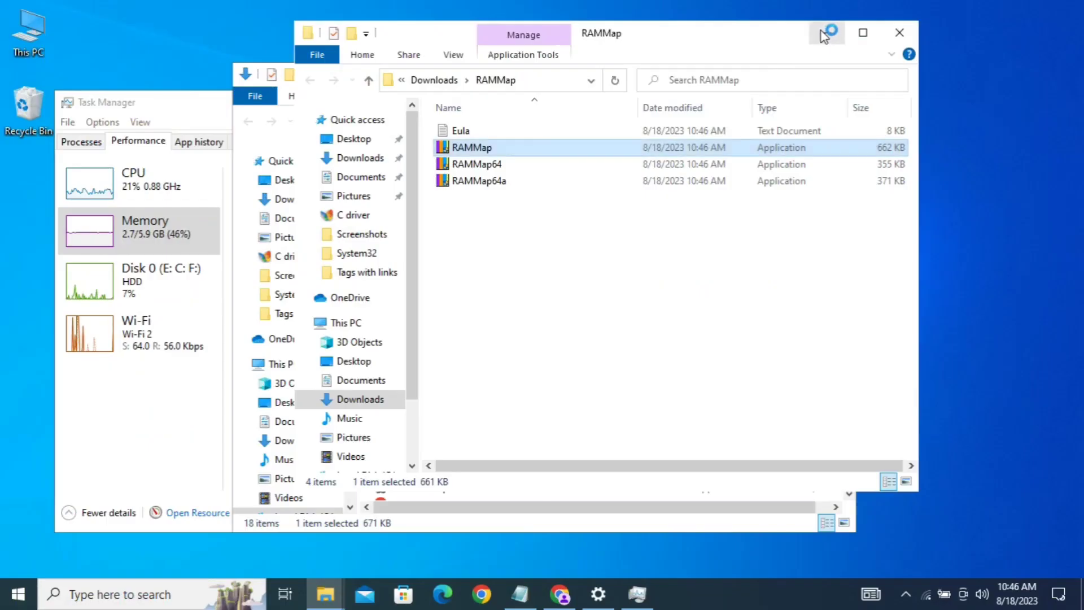
left_click(825, 32)
left_click(765, 74)
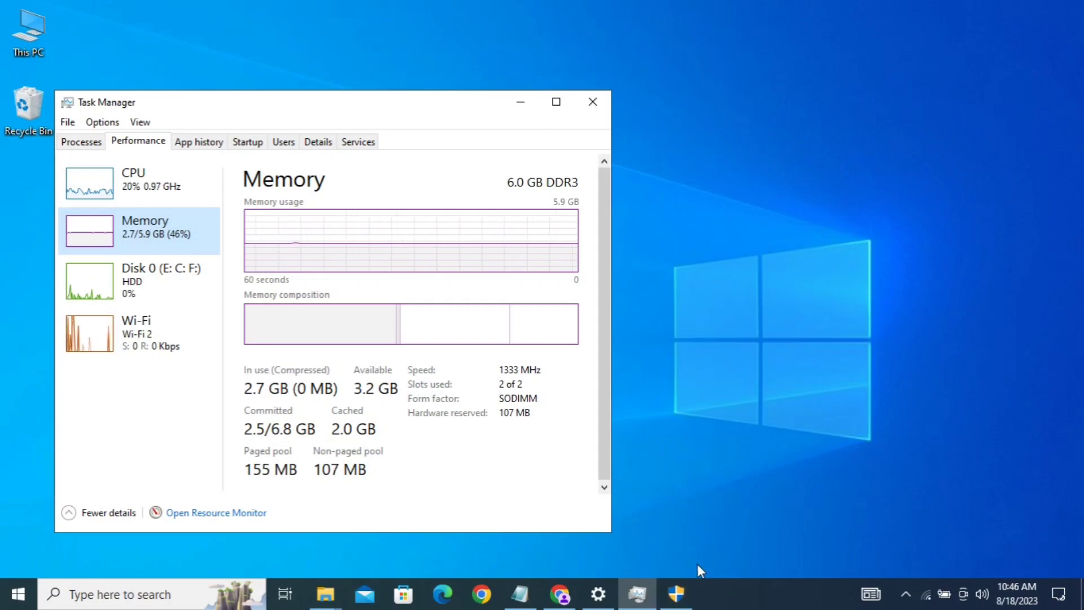
left_click(688, 580)
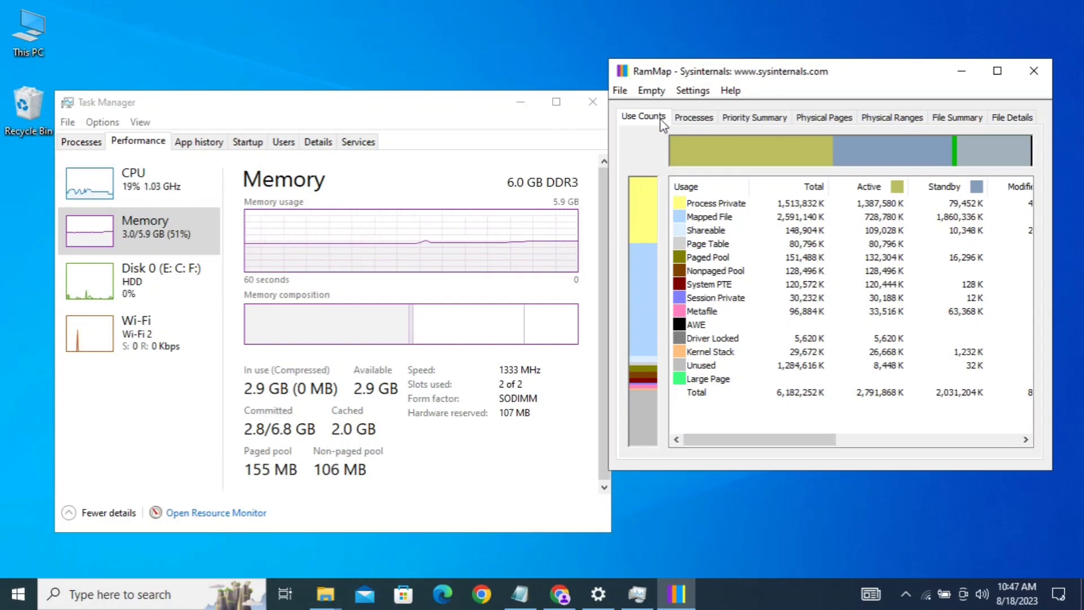
- Empty the standby list in RAMMap, then close Task Manager and minimize RAMMap
left_click(652, 91)
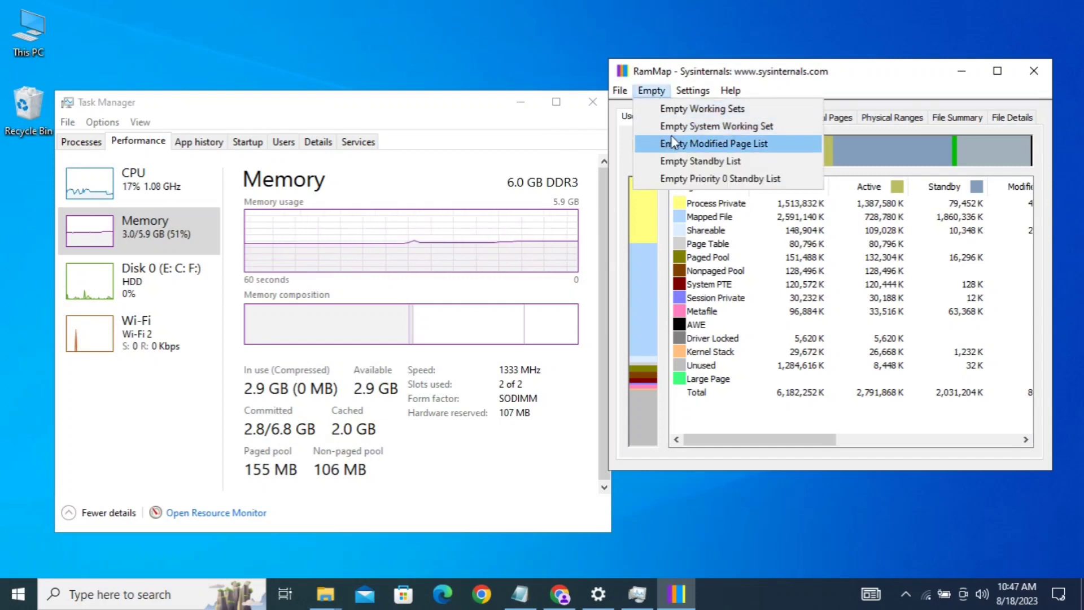
left_click(778, 166)
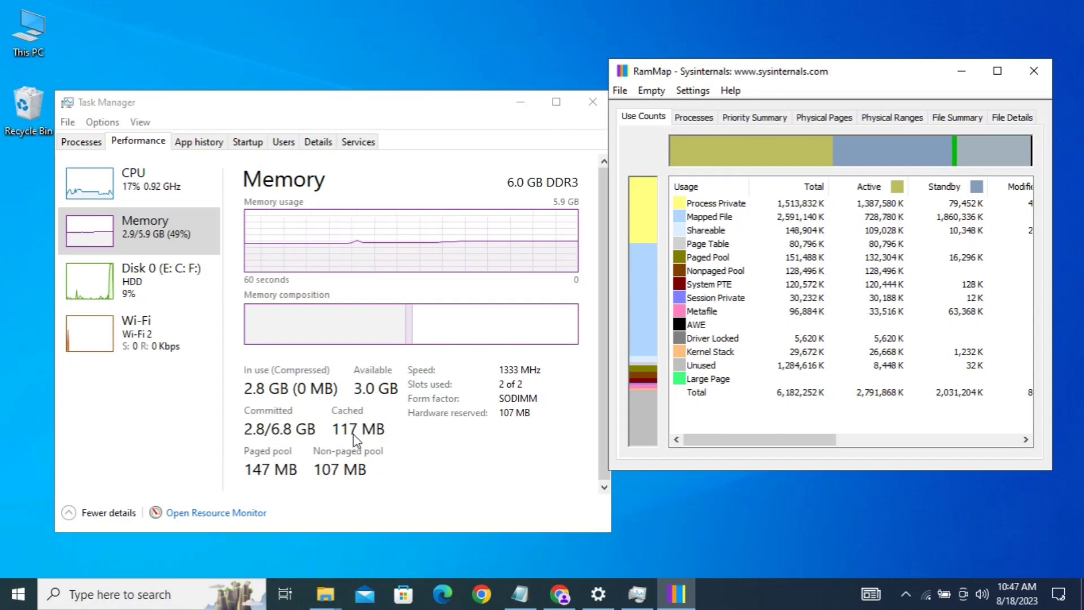
left_click(590, 107)
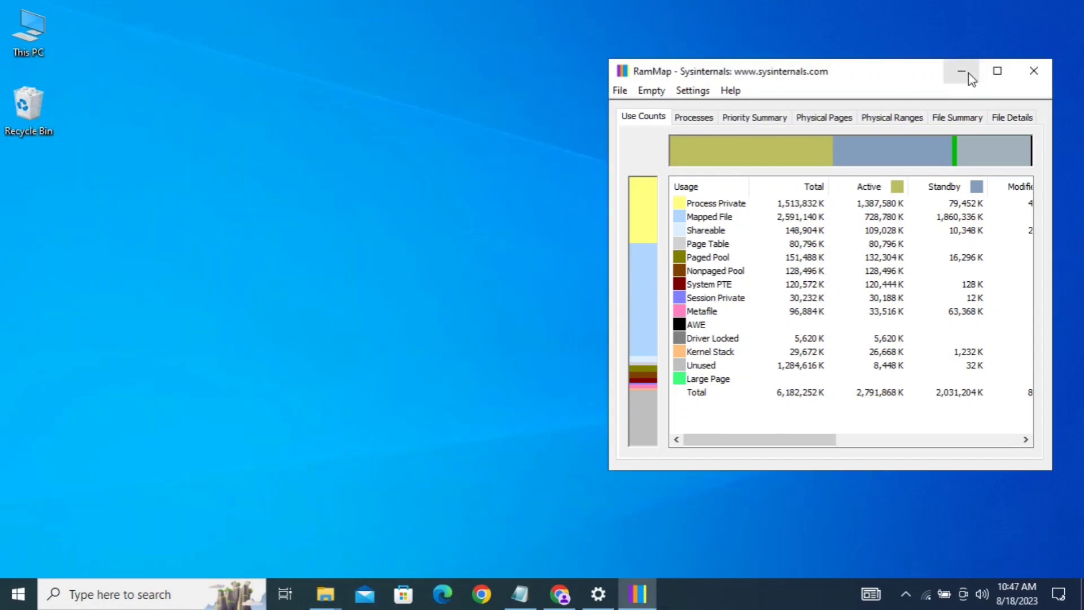
left_click(963, 73)
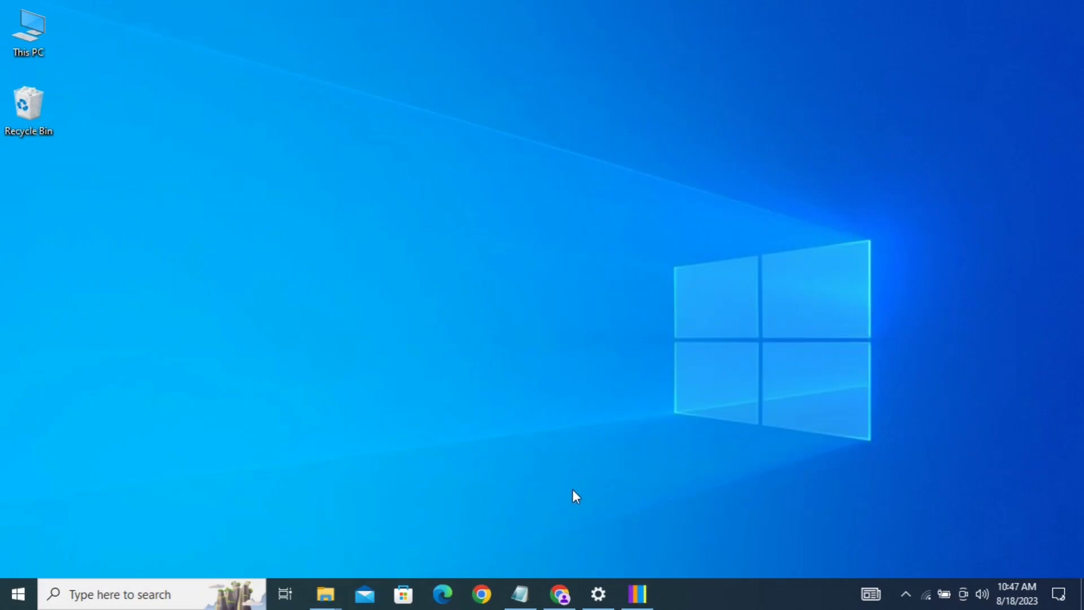
- Switch to Chrome, maximize it, and turn on Memory Saver in its performance settings
left_click(559, 594)
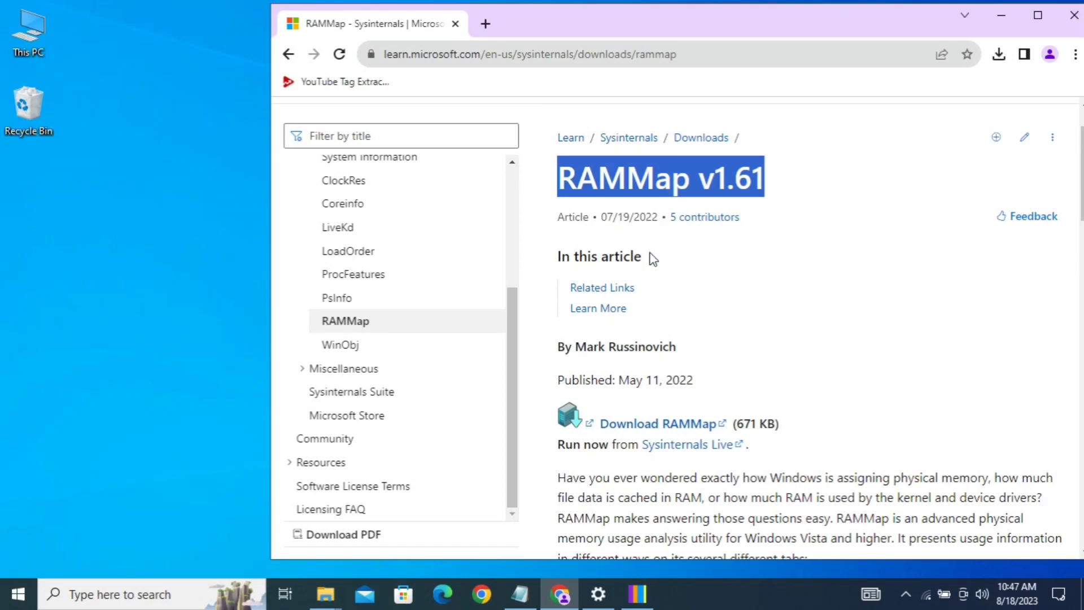
double_click(858, 22)
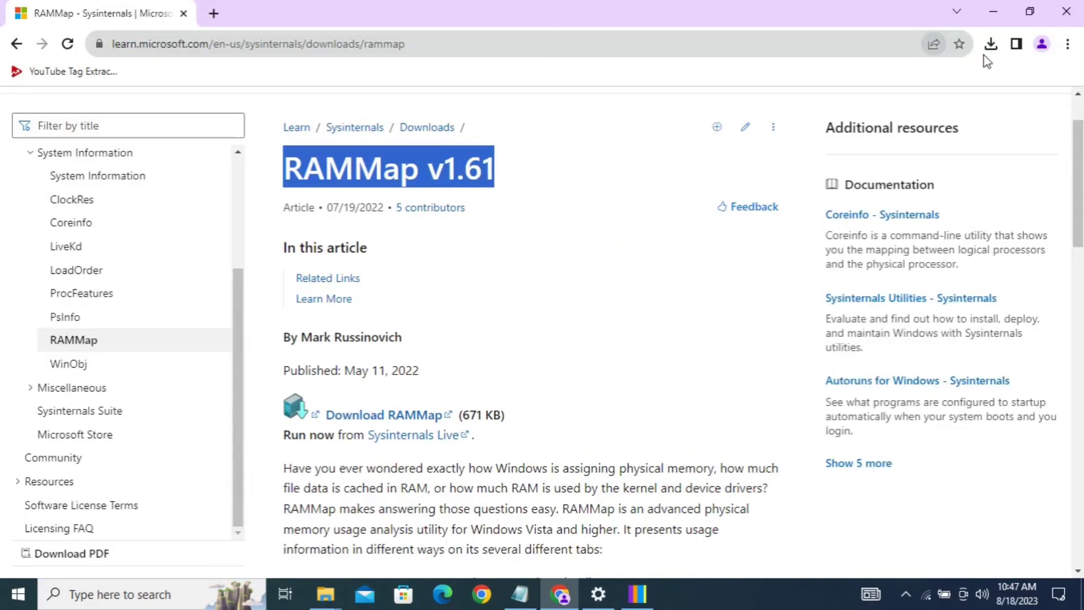
left_click(1067, 45)
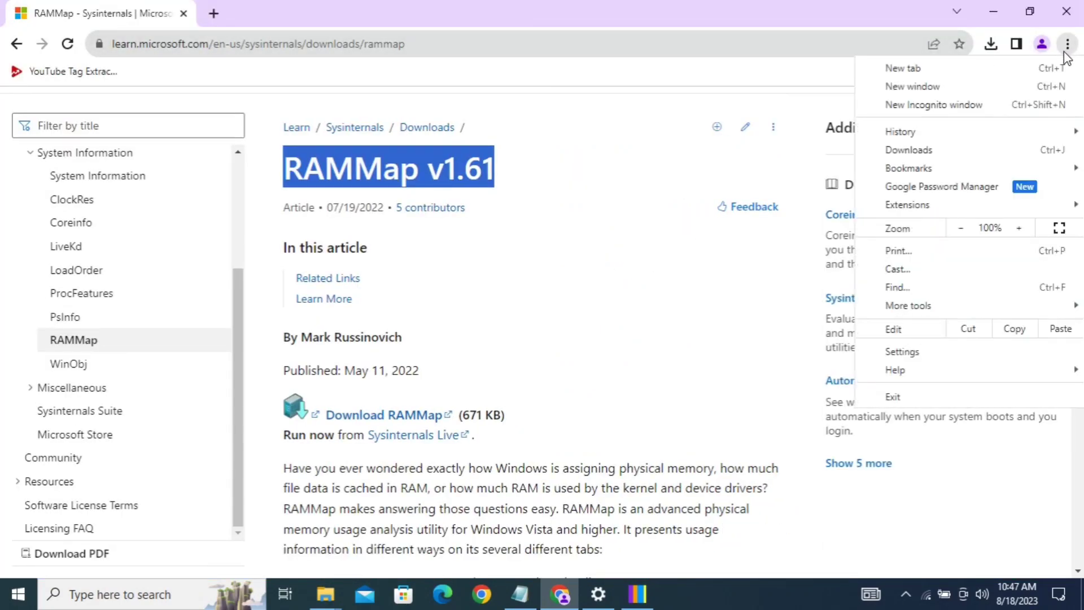
key("Escape")
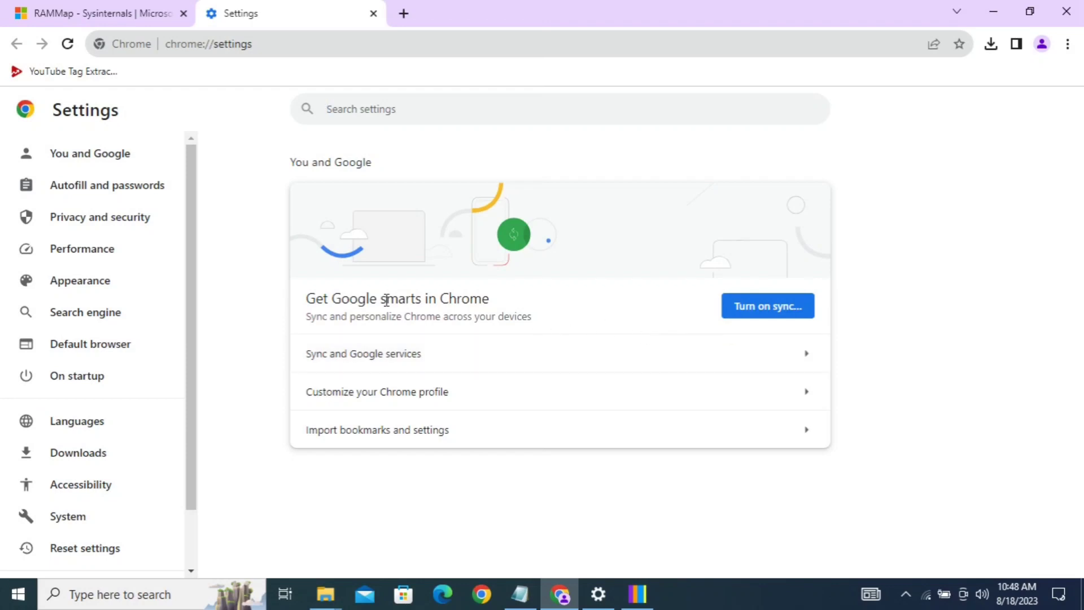
left_click(86, 261)
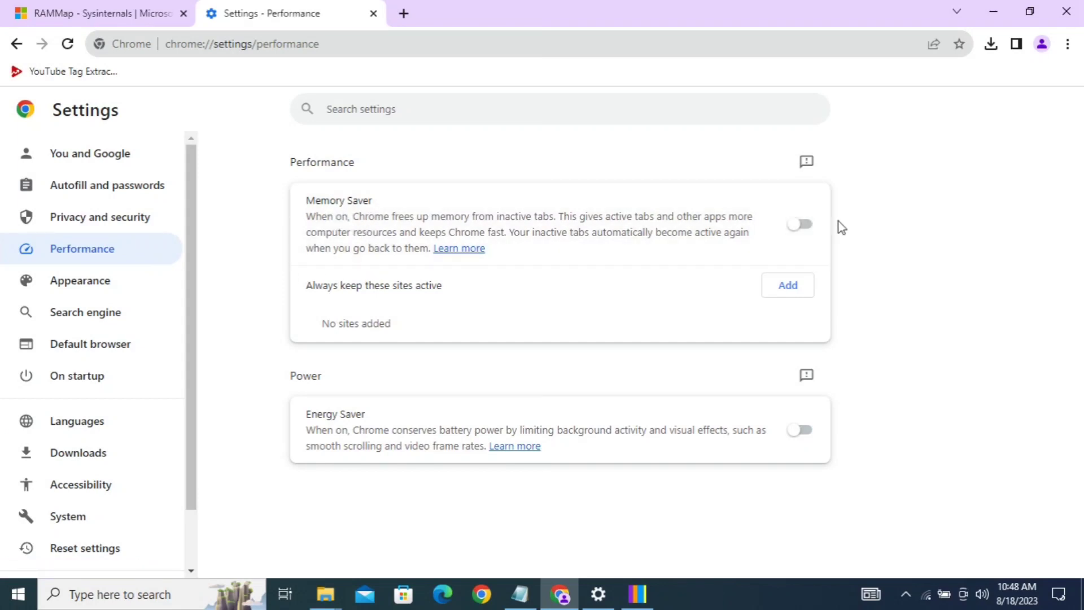
left_click(802, 226)
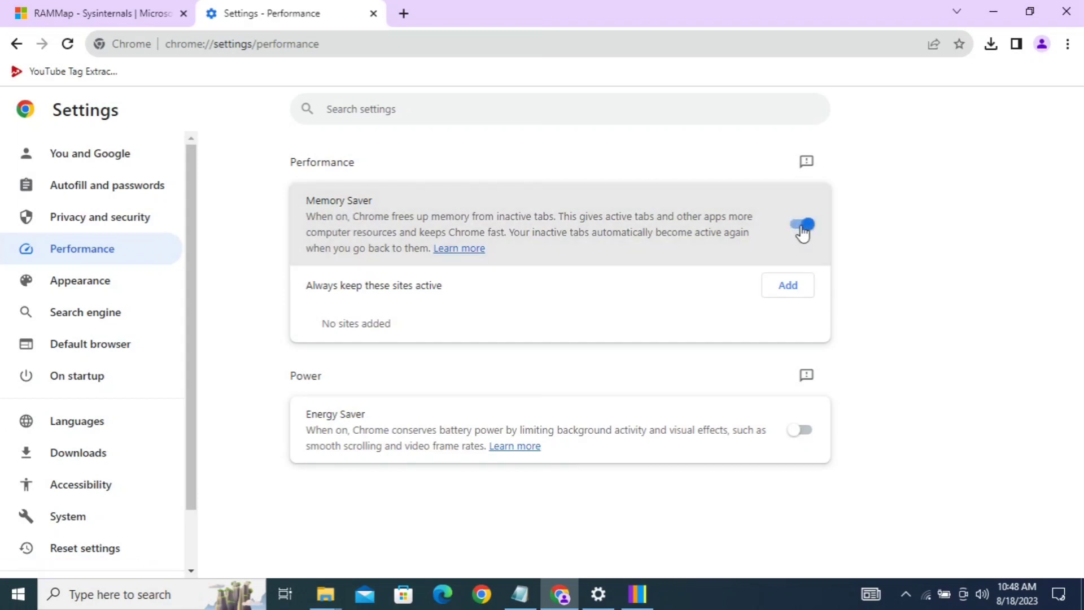
- Open three new blank tabs in Chrome and return to the performance settings page
left_click(411, 16)
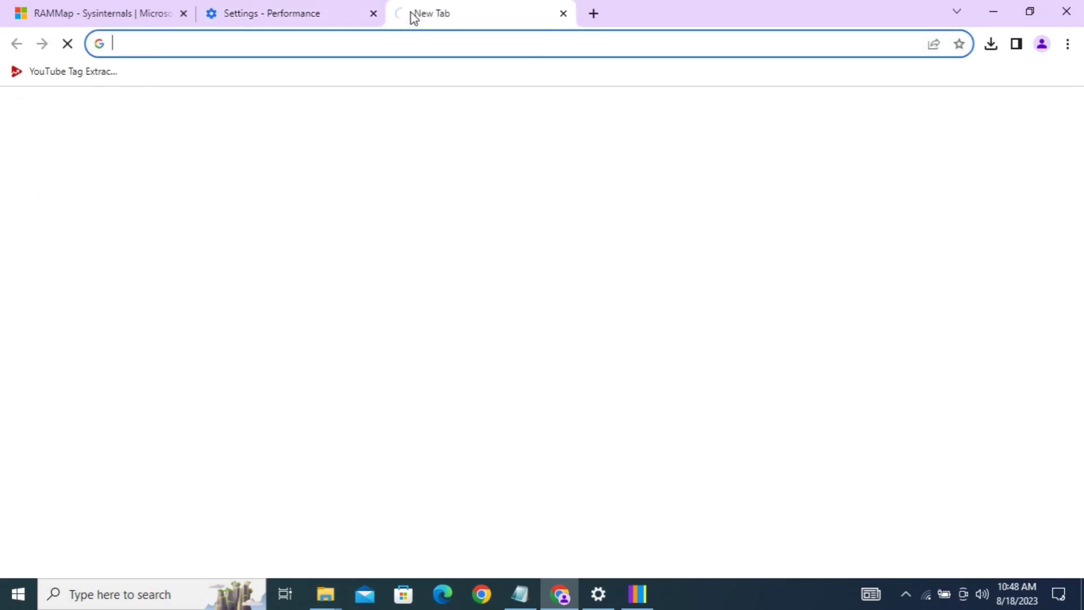
left_click(597, 17)
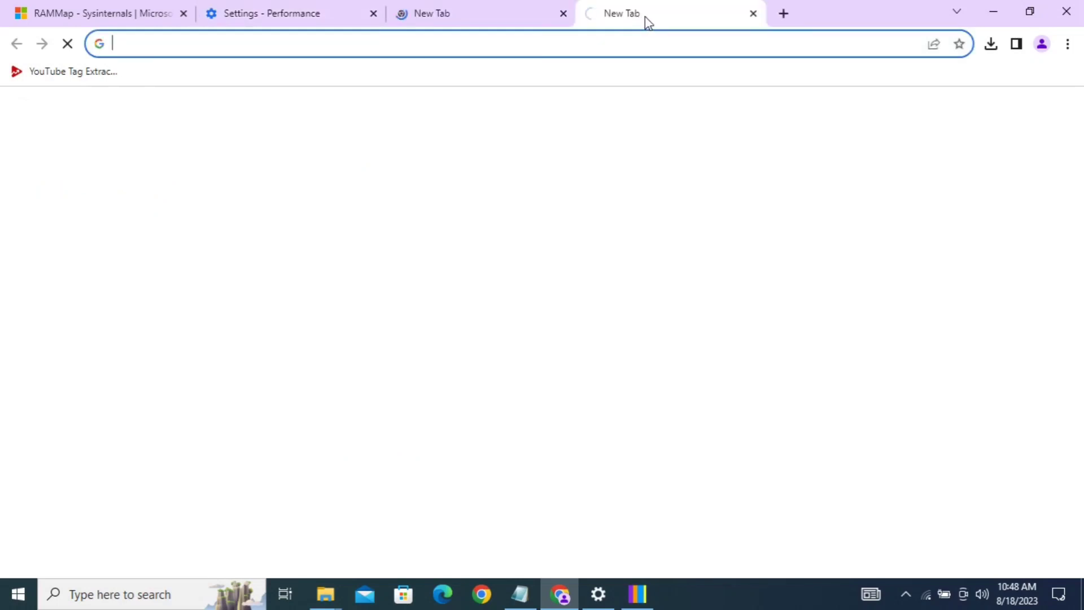
left_click(783, 16)
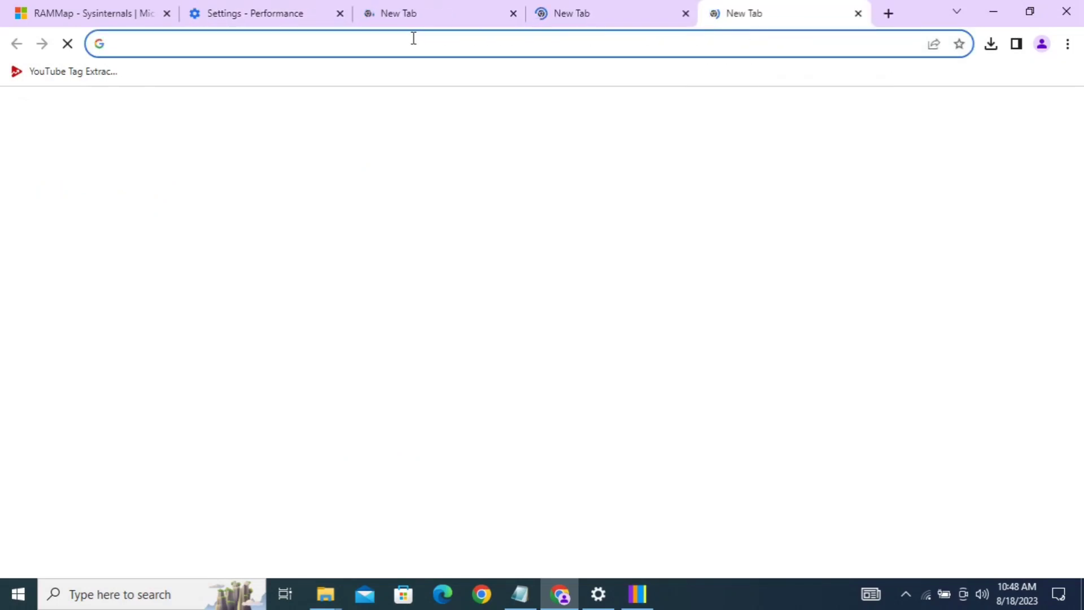
left_click(261, 18)
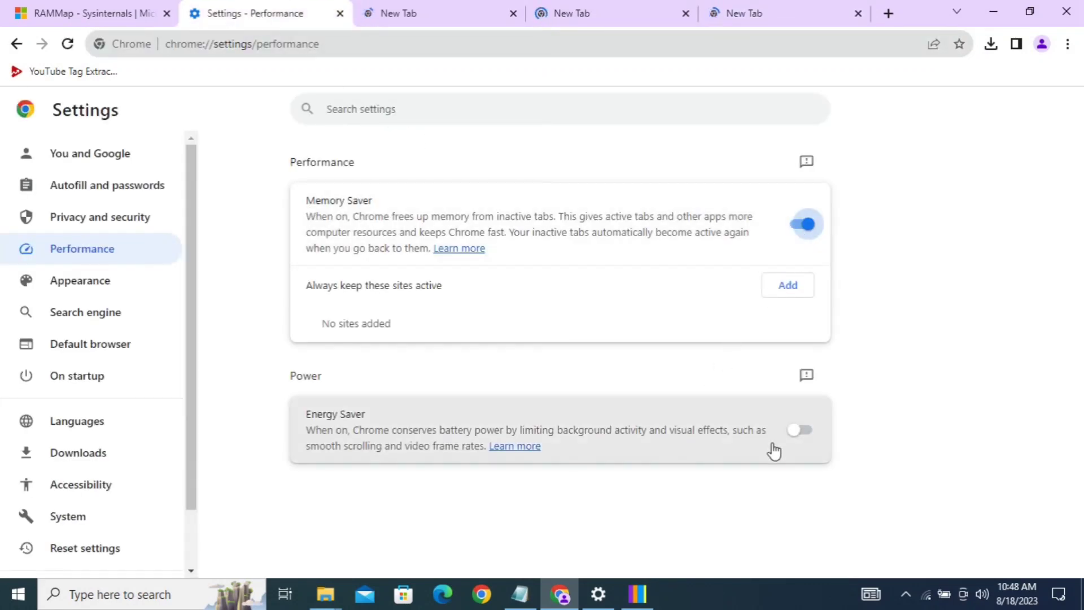
- Turn on Energy Saver with the option for battery at 20% or lower, and close Chrome
left_click(804, 432)
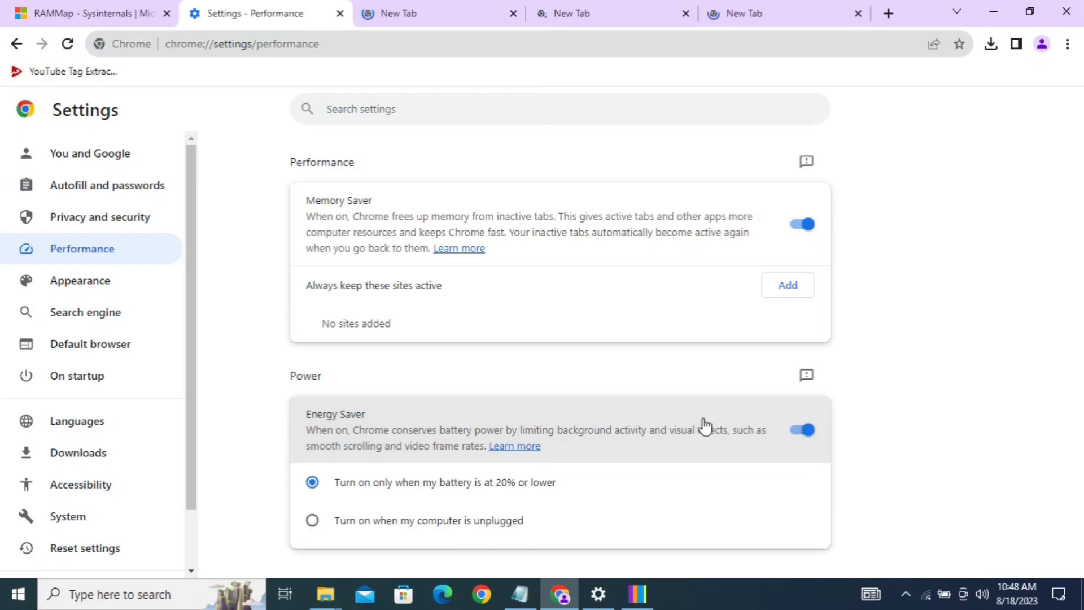
left_click(313, 519)
left_click(319, 484)
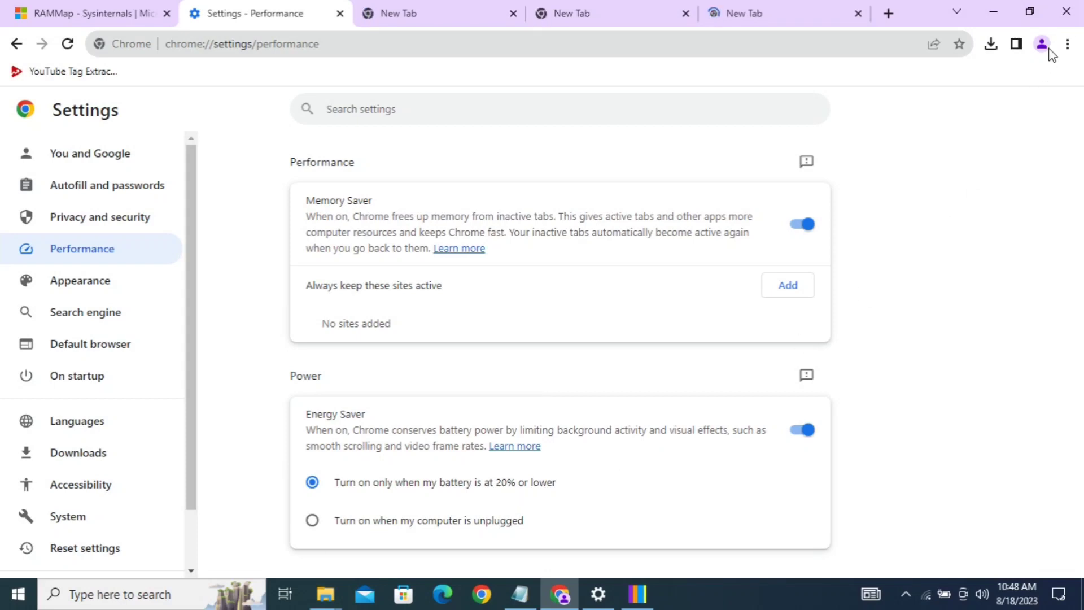
left_click(1069, 15)
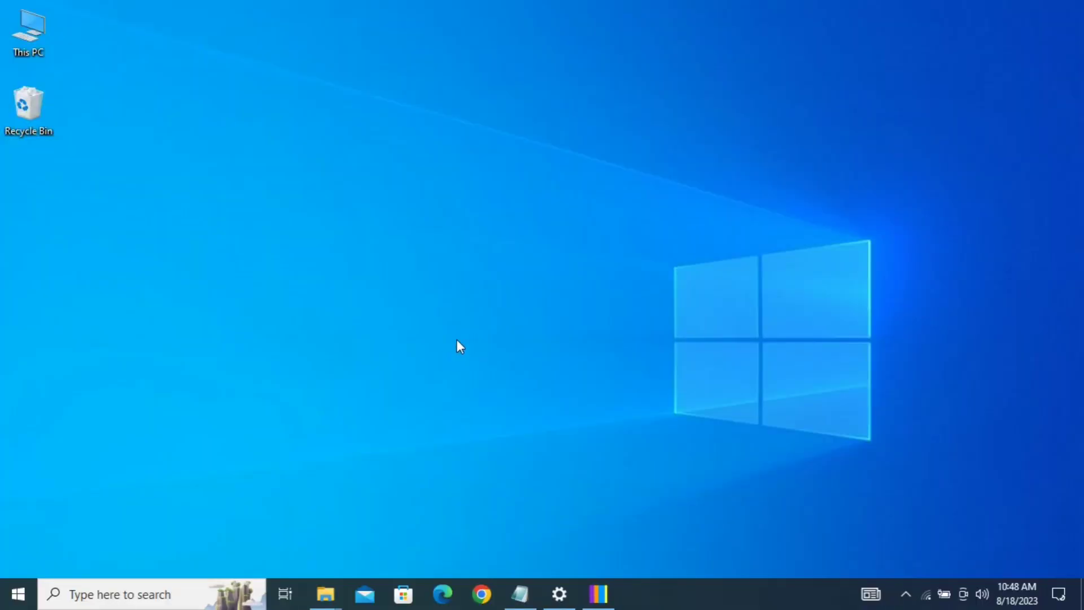
- Run cleanmgr to start Disk Cleanup and confirm the C: drive for scanning
key("super+r")
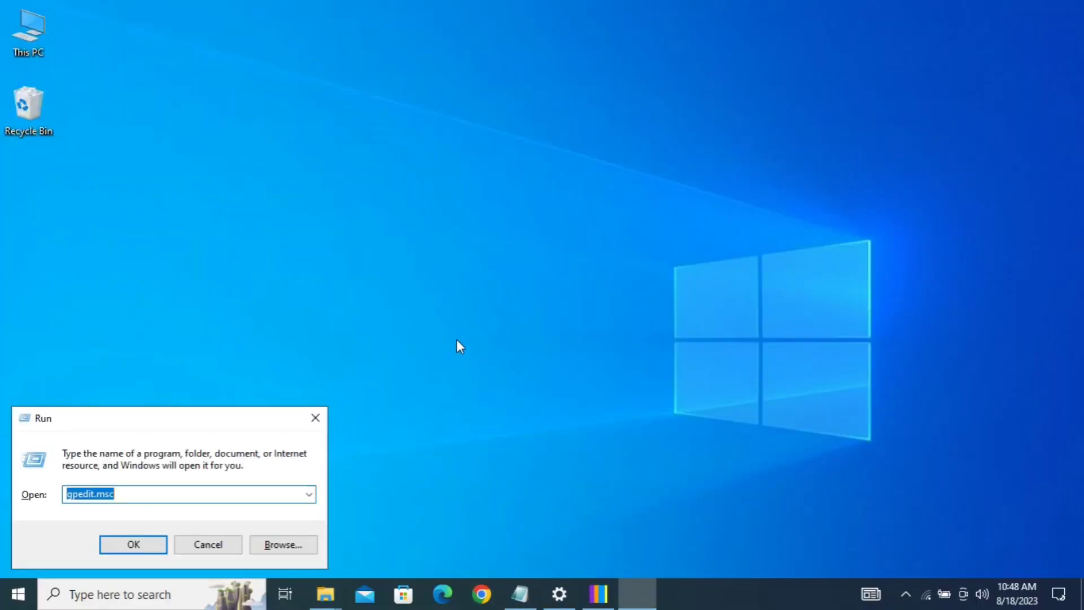
type("clean")
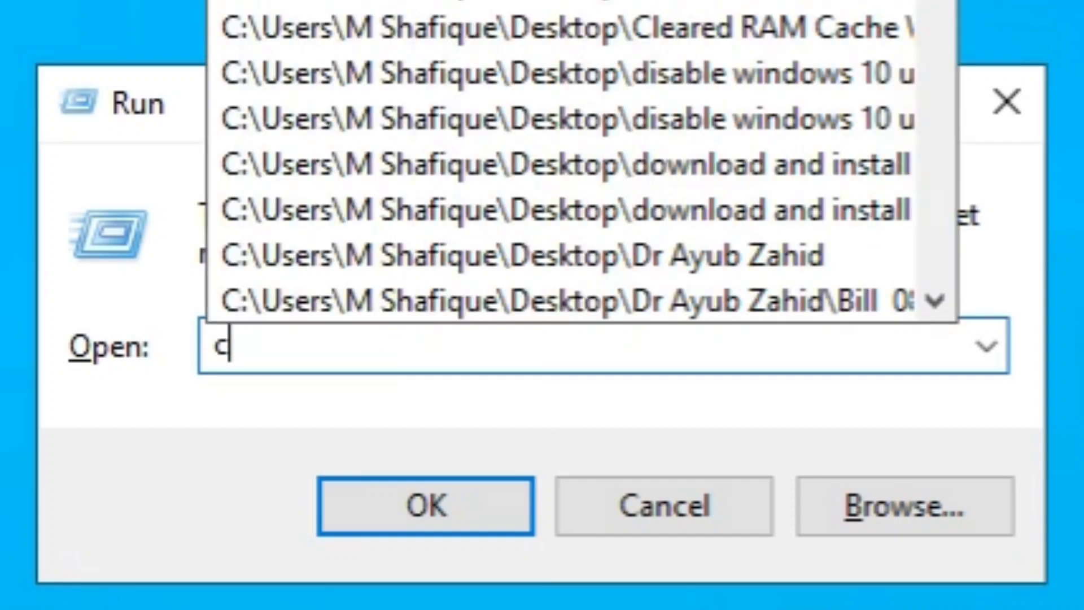
type("mgr")
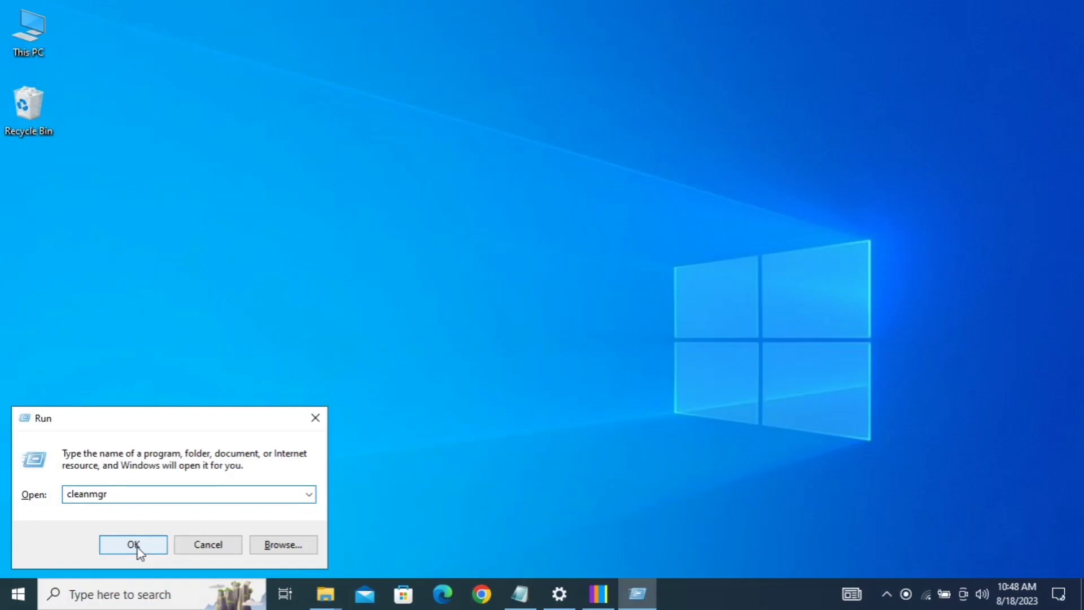
left_click(426, 506)
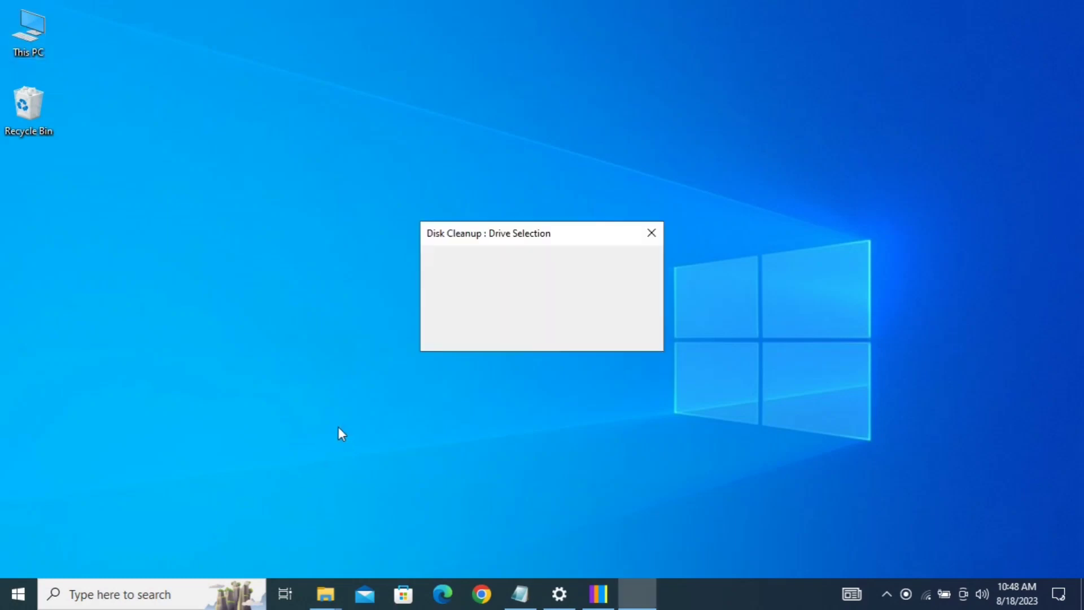
left_click(502, 327)
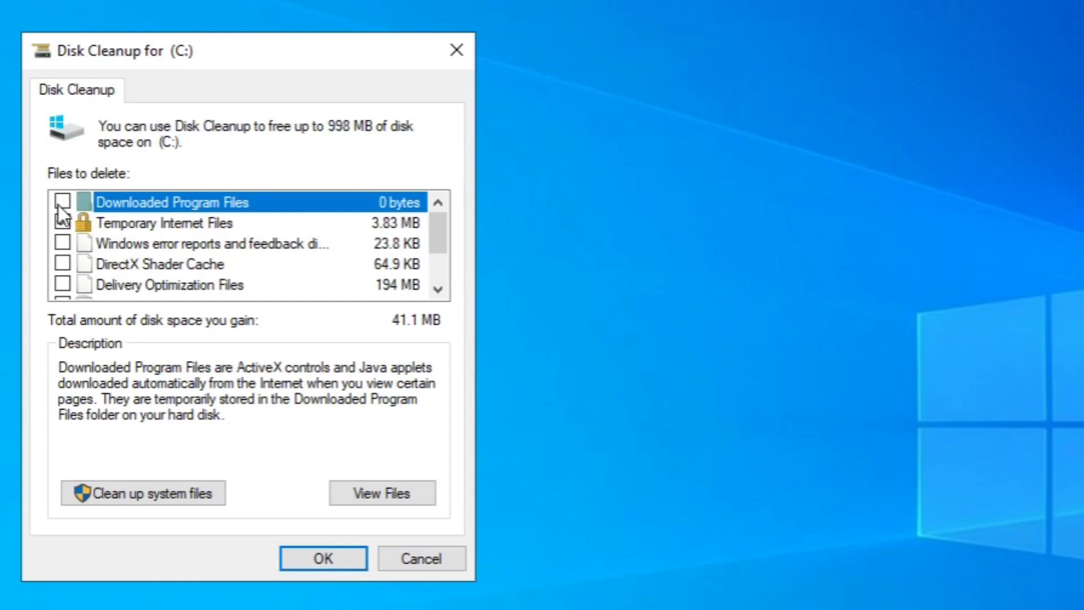
- Delete temporary internet files, Windows error reports, DirectX shader cache, delivery optimization files, Recycle Bin contents, temporary files and thumbnails from drive C:
left_click(63, 283)
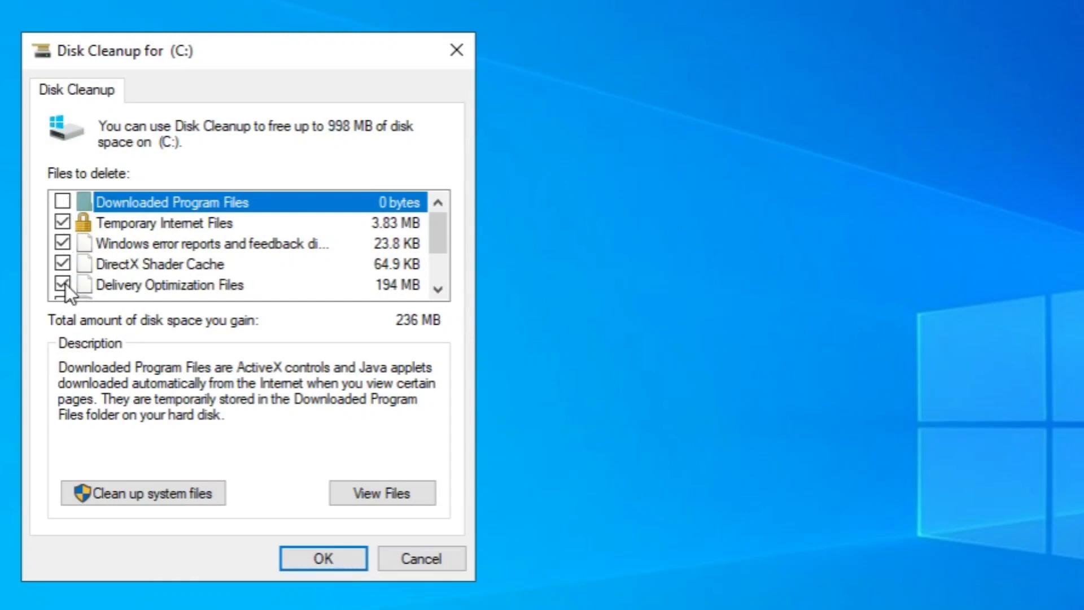
scroll(66, 284, "down", 1)
left_click(63, 244)
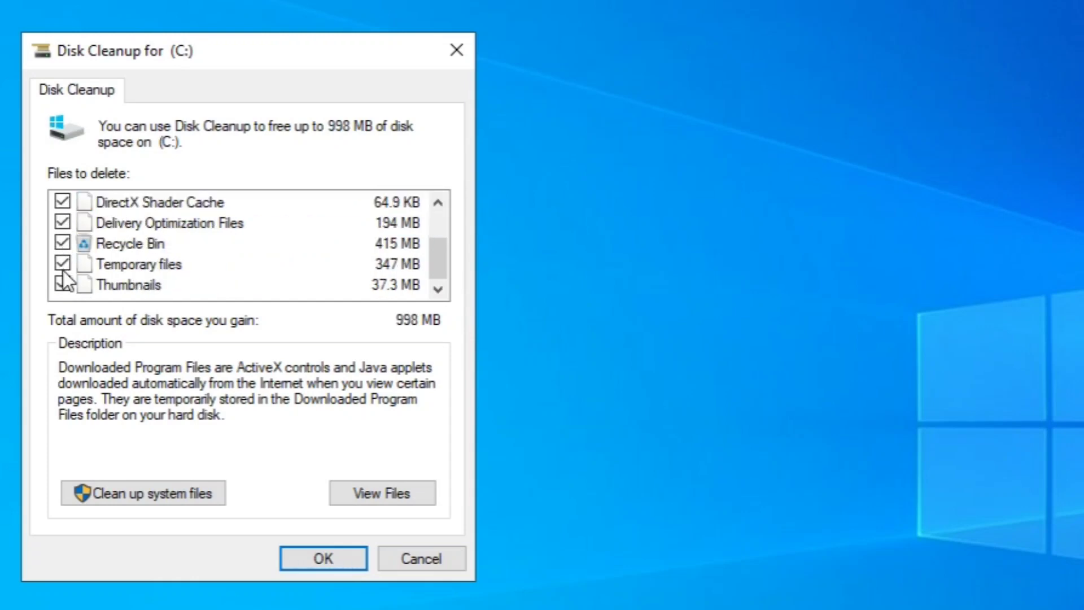
left_click(325, 558)
left_click(563, 306)
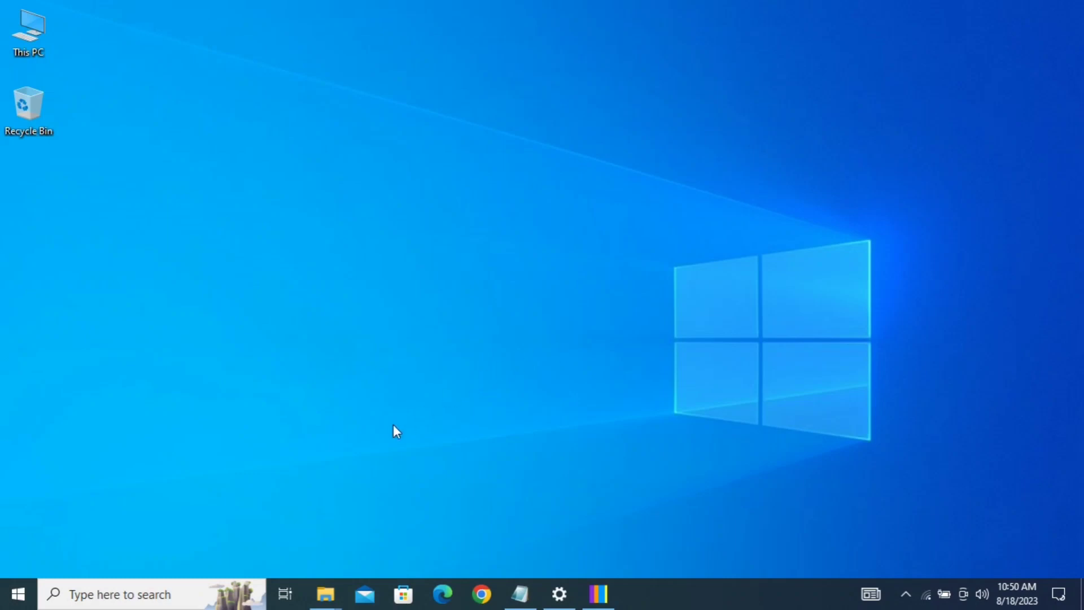
- Search for cmd, run Command Prompt as administrator, and move its window toward the desktop's upper-left area
left_click(163, 595)
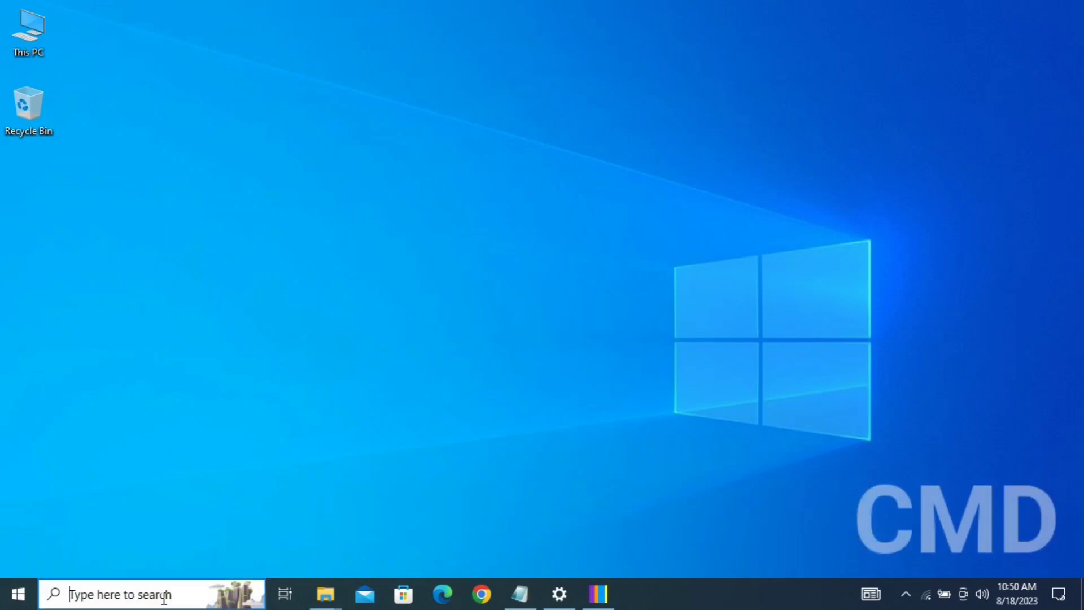
type("cmd")
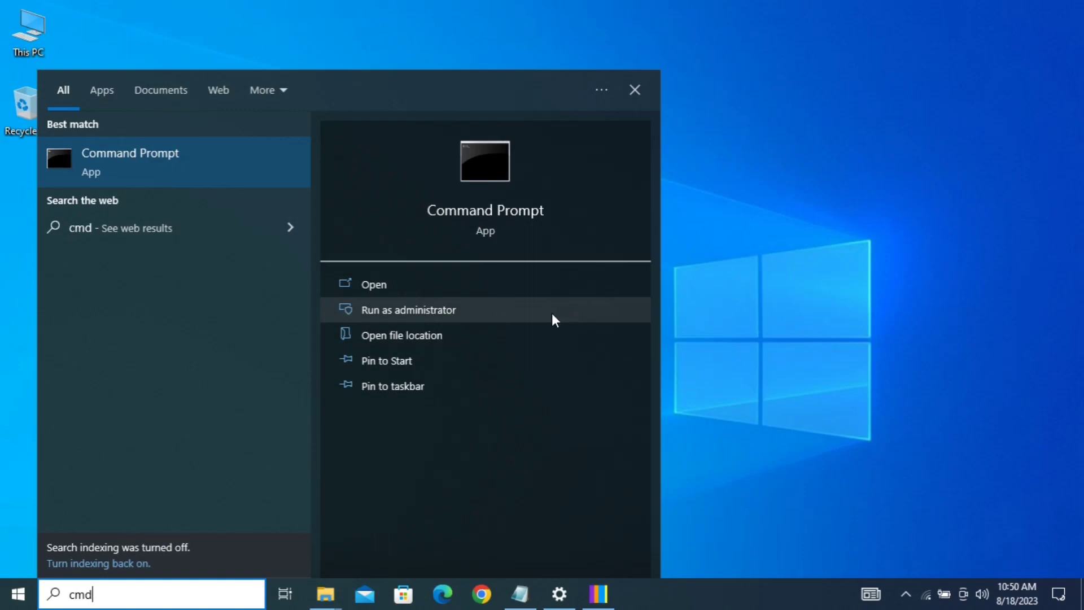
left_click(733, 423)
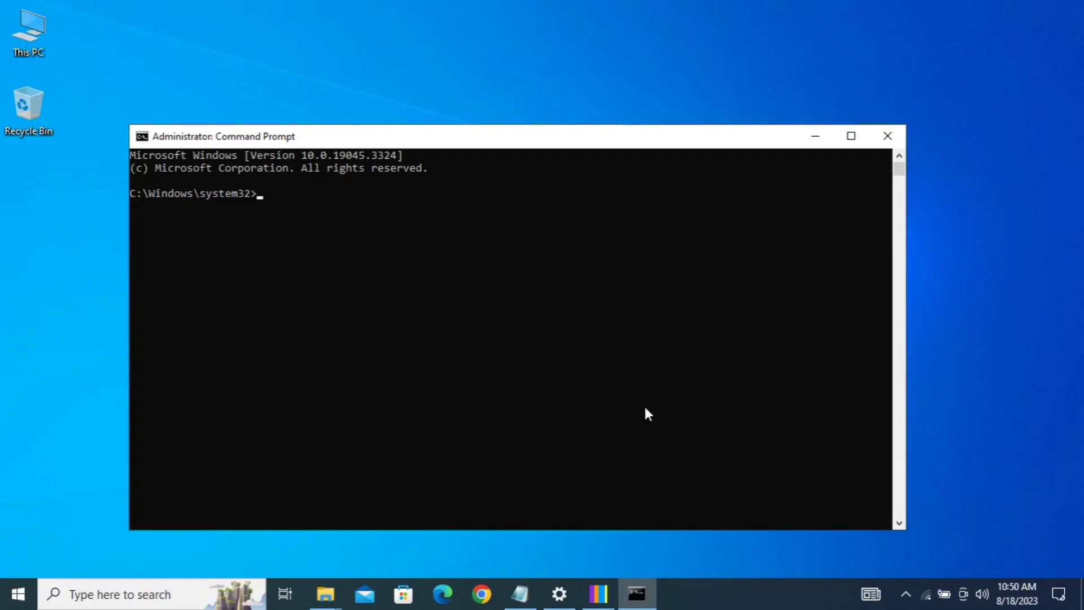
left_click_drag(557, 140, 494, 83)
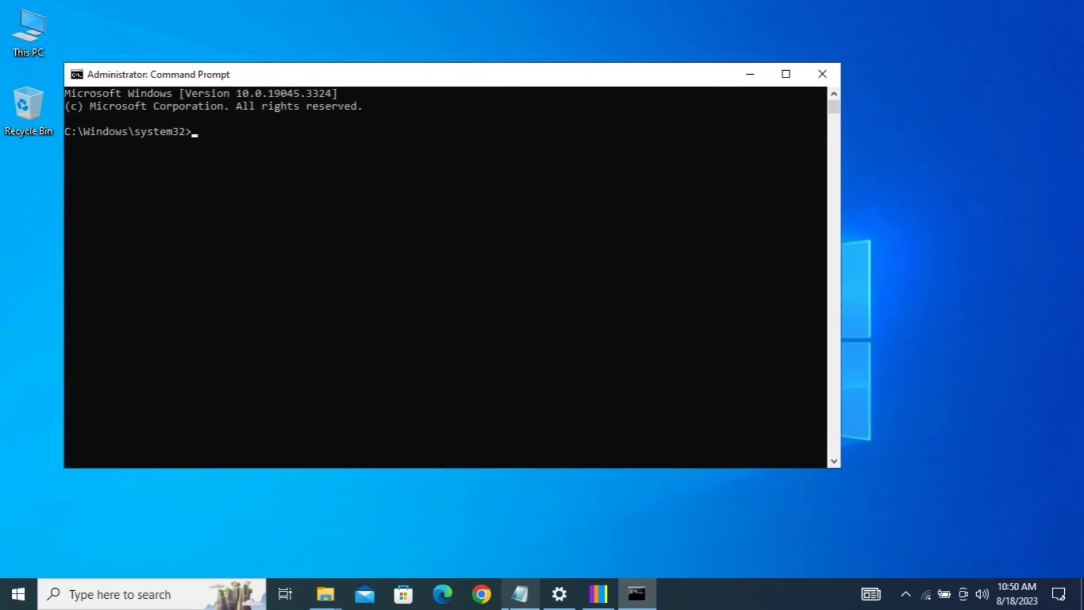
- Copy "Fsutil behavior set memoryusage 2" from the Speed up PC note and run it in Command Prompt
left_click(519, 593)
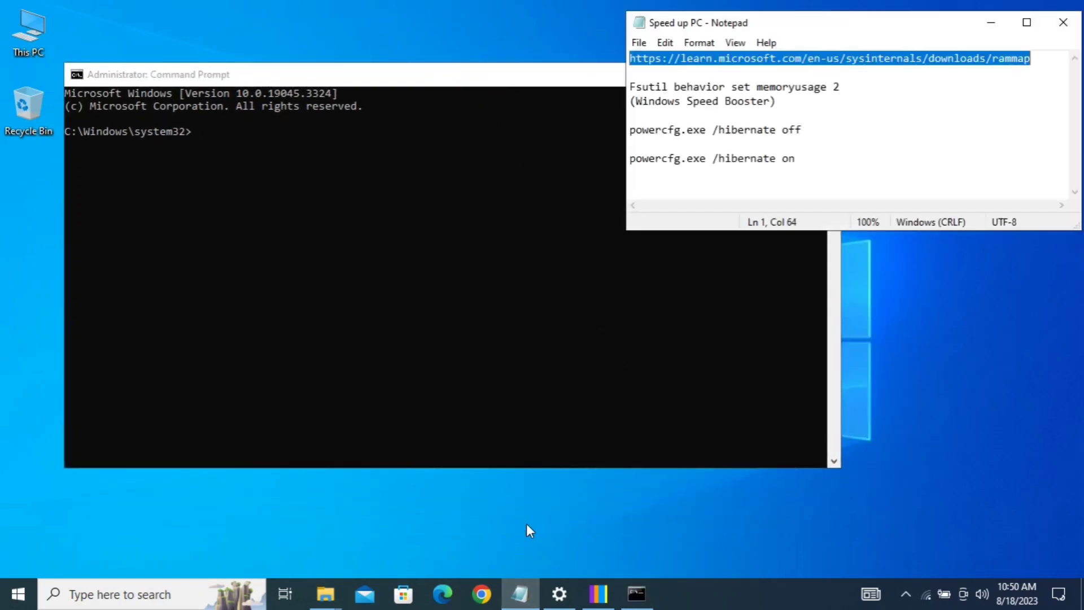
left_click(636, 87)
left_click(630, 87)
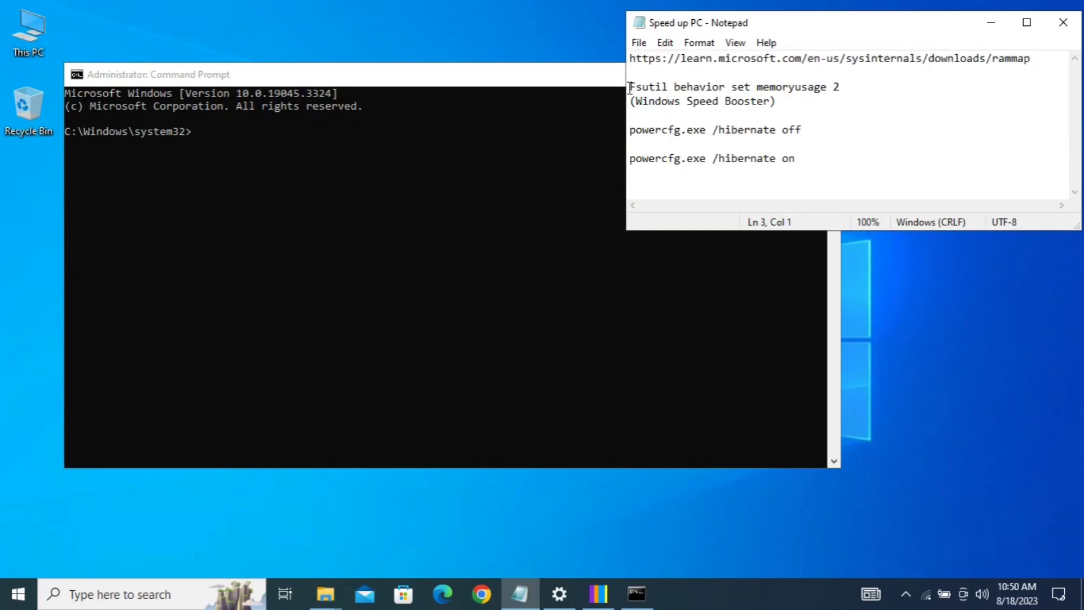
key("shift+Right")
key("shift+Right")
key("shift+Right")
key("shift+Right")
key("shift+Right")
key("shift+Right")
key("shift+Right")
key("shift+Right")
key("shift+Right")
key("shift+Right")
key("shift+Right")
key("shift+Right")
key("shift+Right")
key("shift+Right")
key("shift+Right")
key("shift+Right")
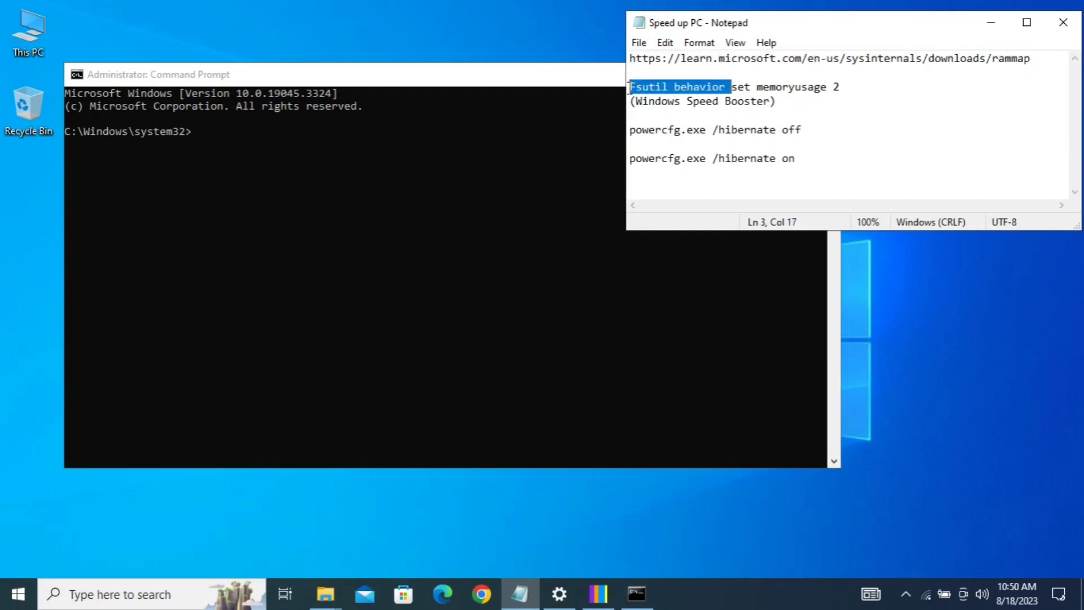
key("shift+Right")
key("shift+Right")
key("shift+Right")
key("shift+Right")
key("shift+Right")
key("shift+Right")
key("shift+Right")
key("shift+Right")
key("shift+Right")
key("shift+Right")
key("shift+Right")
key("shift+Right")
key("shift+Right")
key("shift+Right")
key("shift+Right")
key("shift+Right")
key("shift+Right")
key("shift+Right")
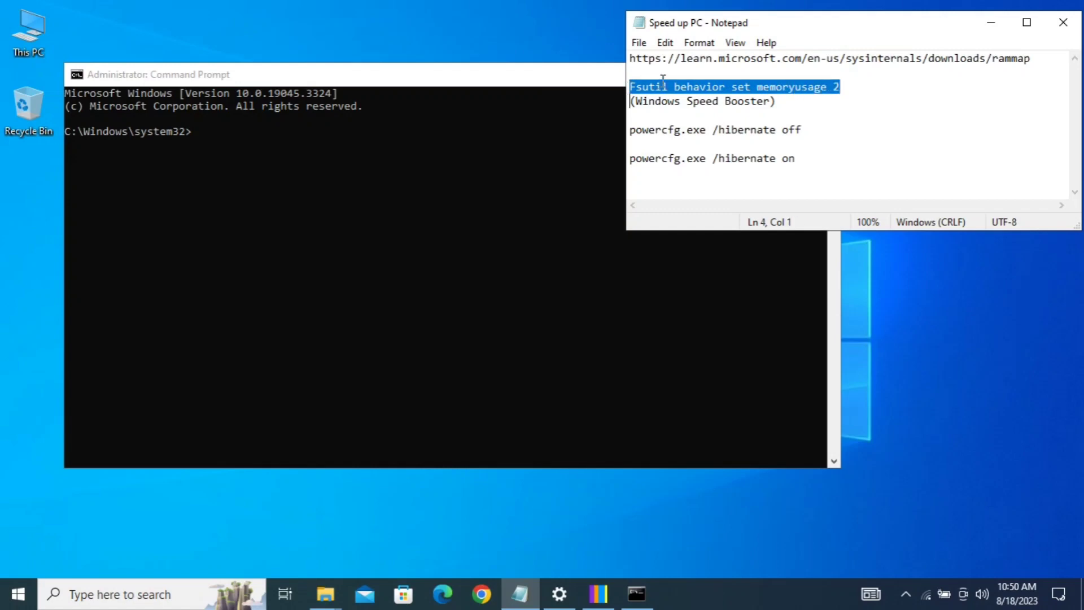
right_click(679, 83)
left_click(714, 138)
left_click(195, 134)
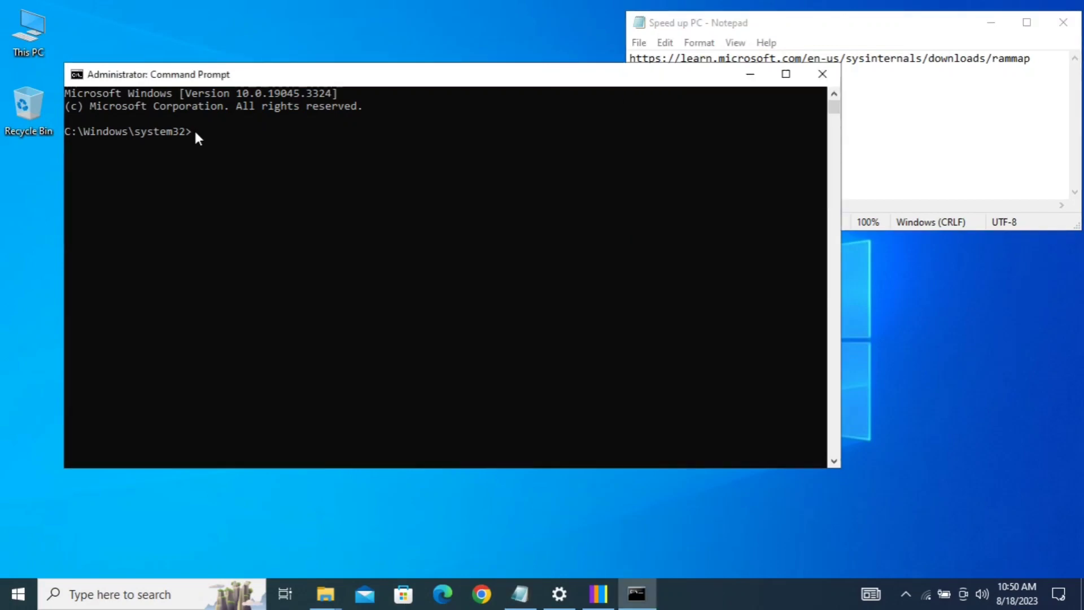
right_click(194, 130)
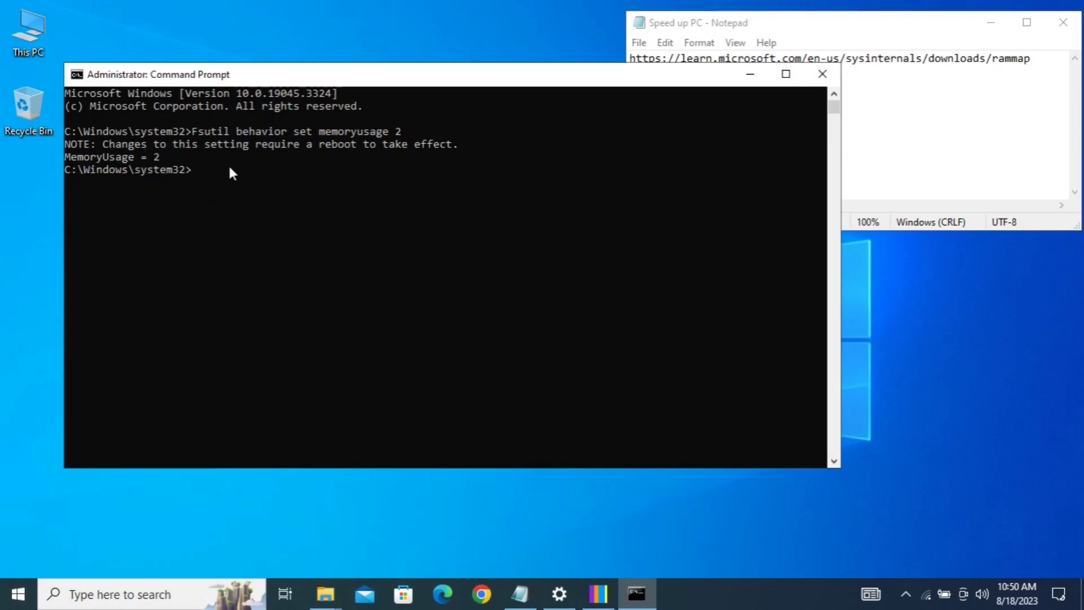
- Copy "powercfg.exe /hibernate off" from the Speed up PC note and run it in Command Prompt
left_click(906, 127)
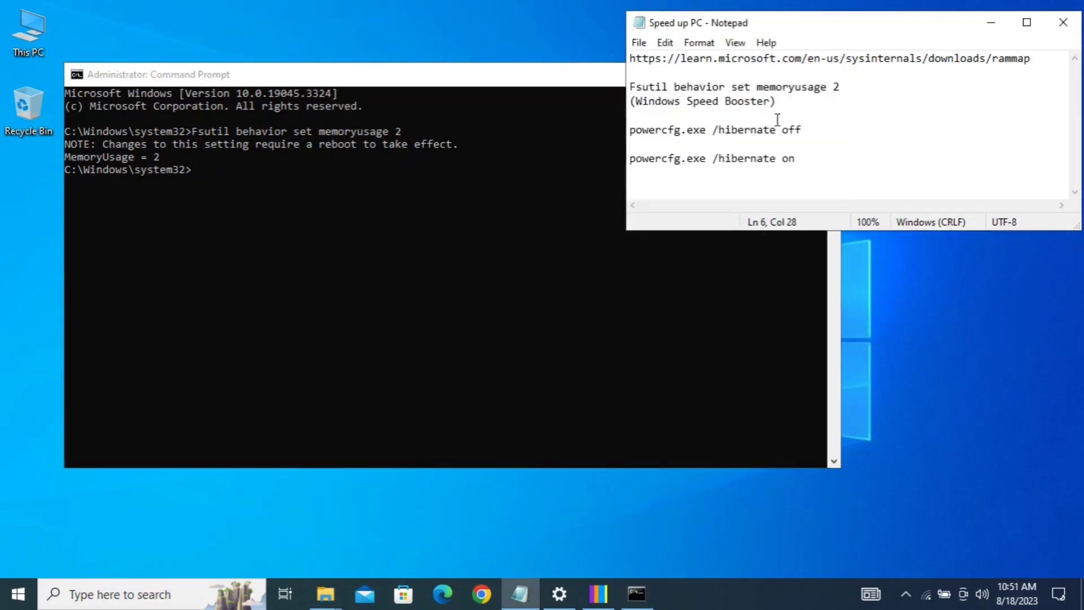
left_click(628, 130)
key("shift+Right")
key("shift+Right")
key("shift+Right")
key("shift+Right")
key("shift+Right")
key("shift+Right")
key("shift+Right")
key("shift+Right")
key("shift+Right")
key("shift+Right")
key("shift+Right")
key("shift+Right")
key("shift+Right")
key("shift+Right")
key("shift+Right")
key("shift+Right")
key("shift+Right")
key("shift+Right")
key("shift+Right")
key("shift+Right")
key("shift+Right")
key("shift+Right")
key("shift+Right")
key("shift+Right")
key("shift+Right")
key("shift+Right")
key("shift+Right")
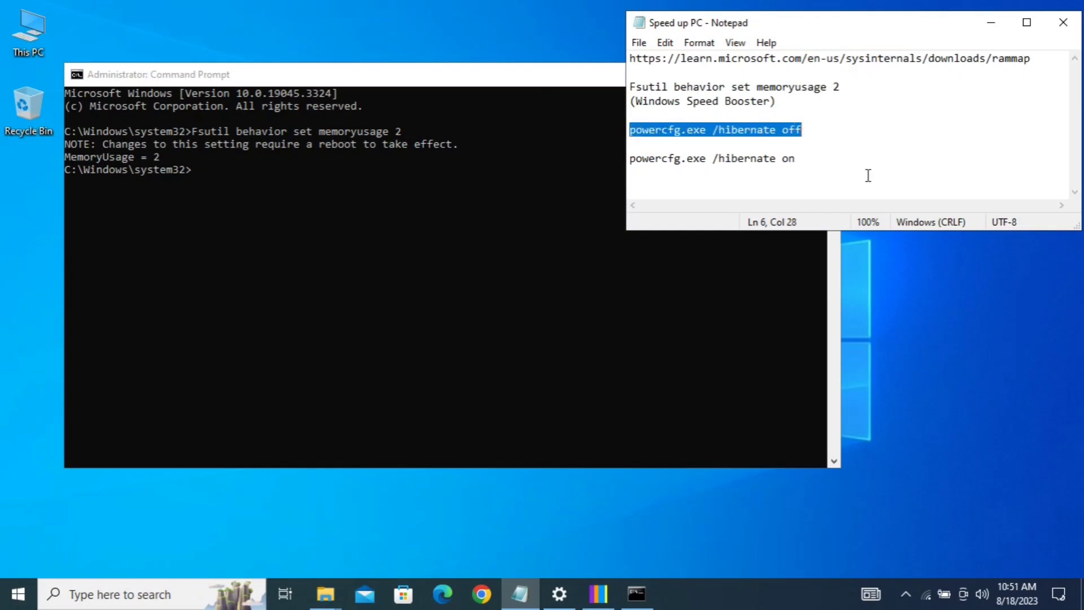
right_click(783, 133)
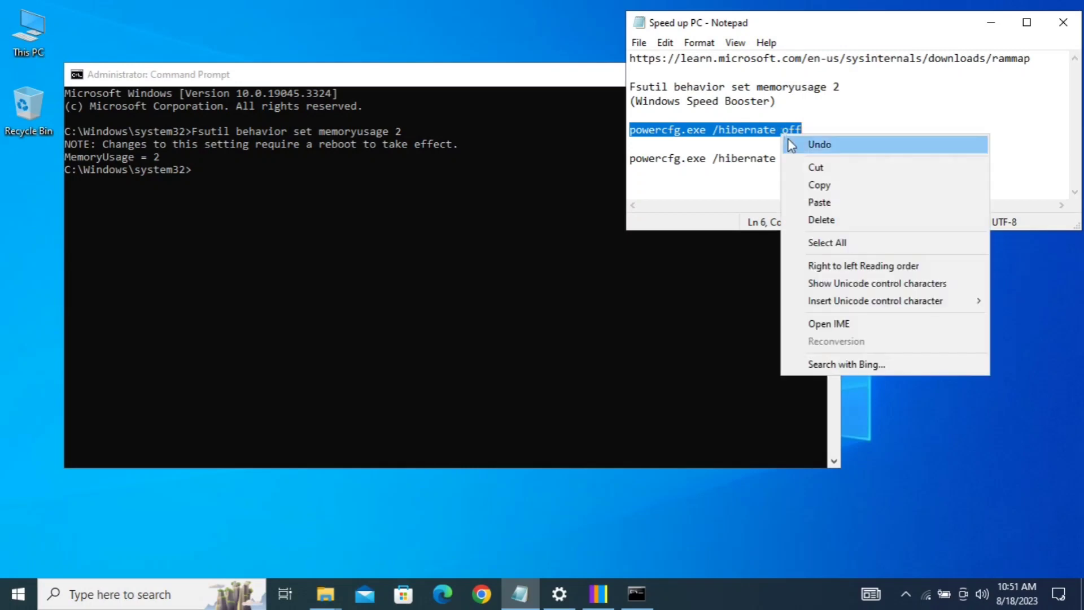
left_click(820, 188)
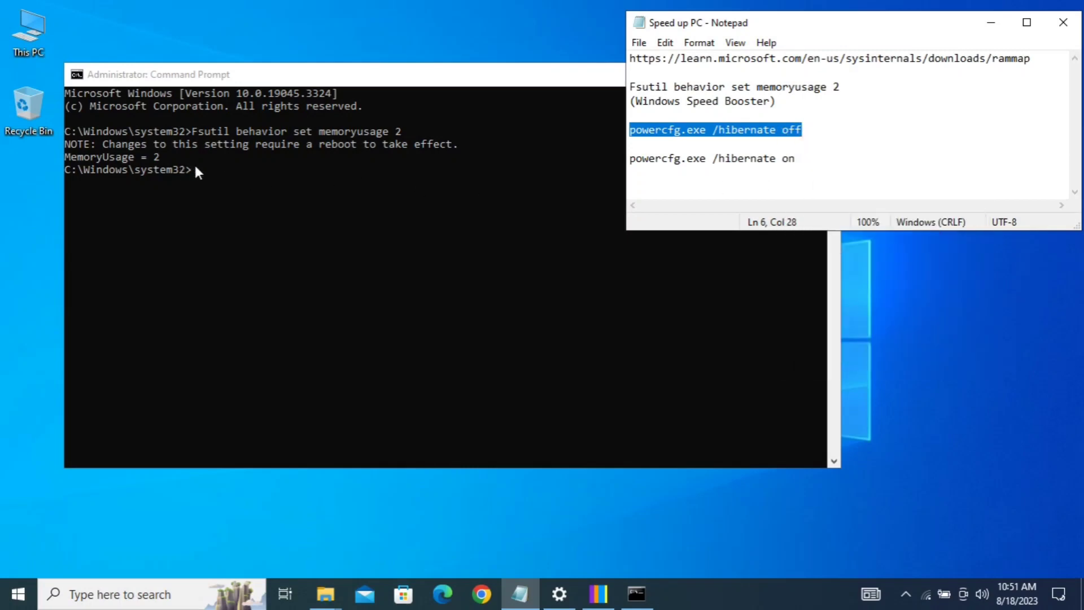
left_click(195, 164)
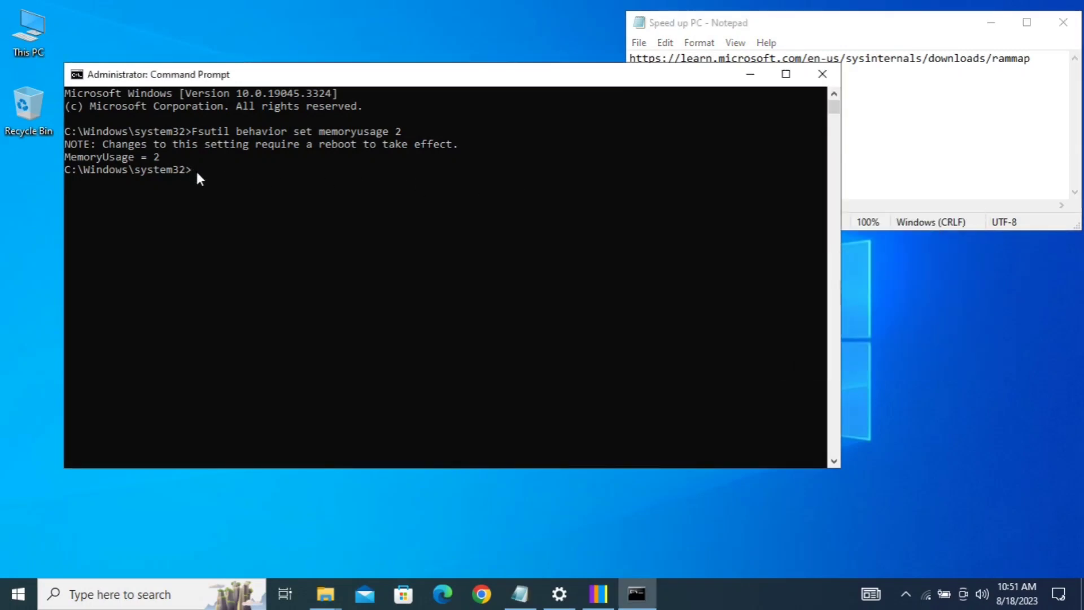
right_click(196, 170)
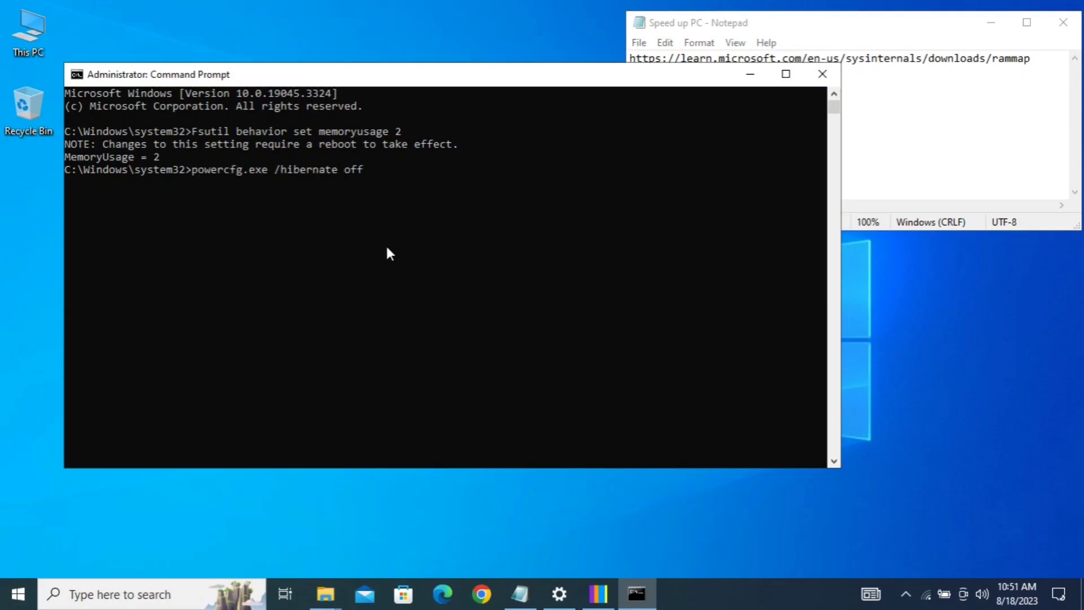
key("Return")
- Close the administrator Command Prompt with the exit command
type("i")
key("BackSpace")
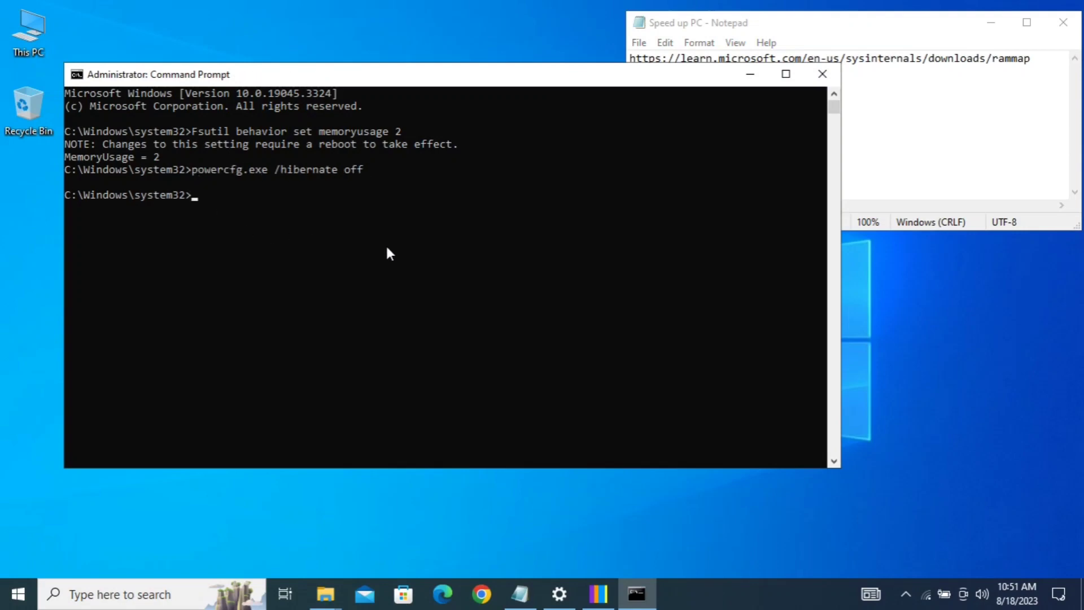
type("exit")
key("Return")
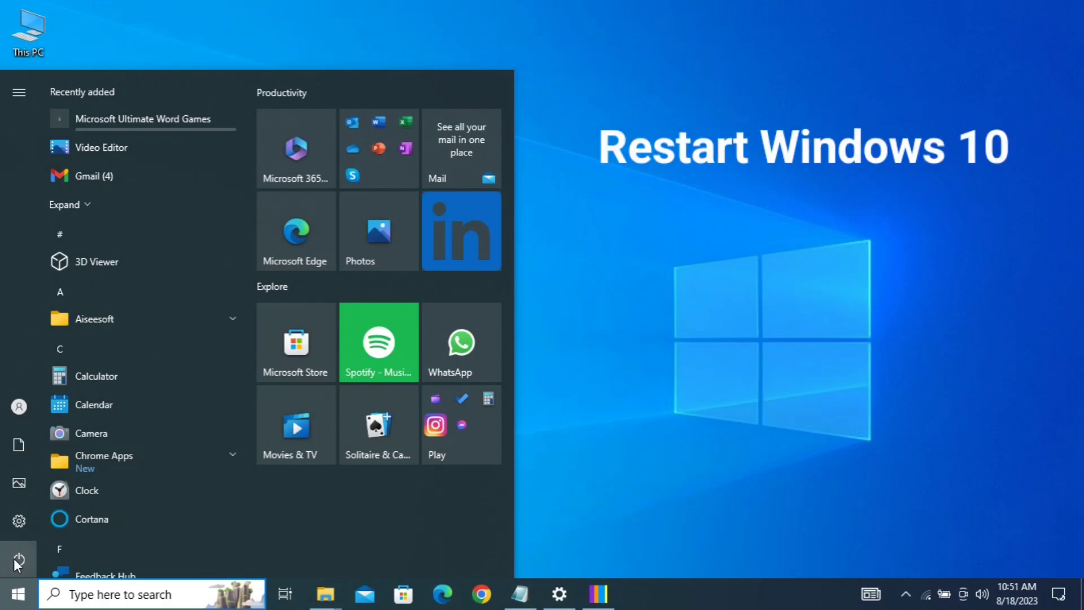
- Restart Windows through the power options
mouse_move(21, 557)
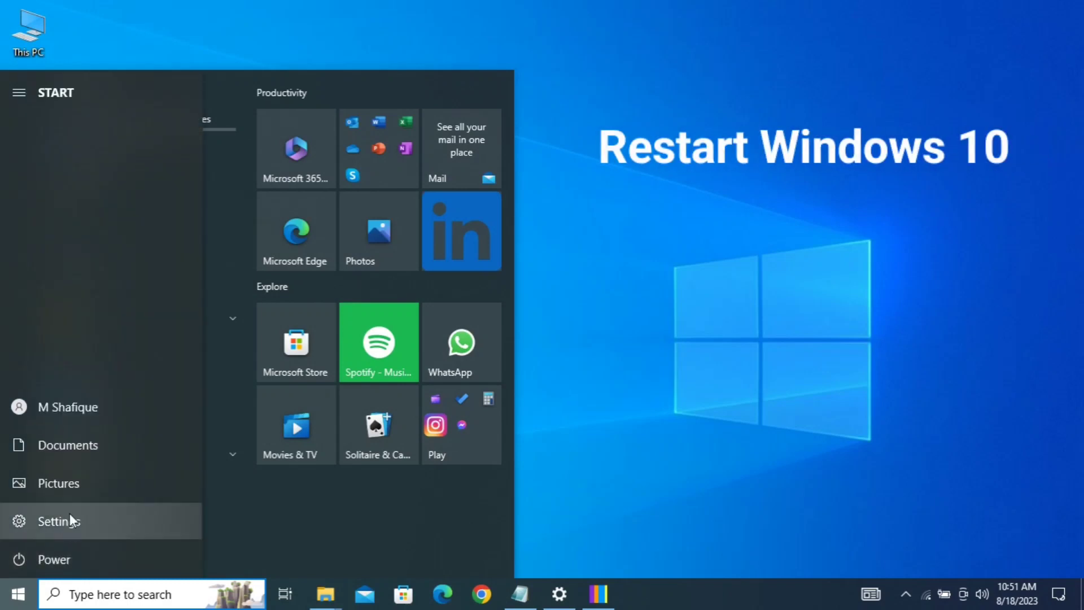
left_click(51, 559)
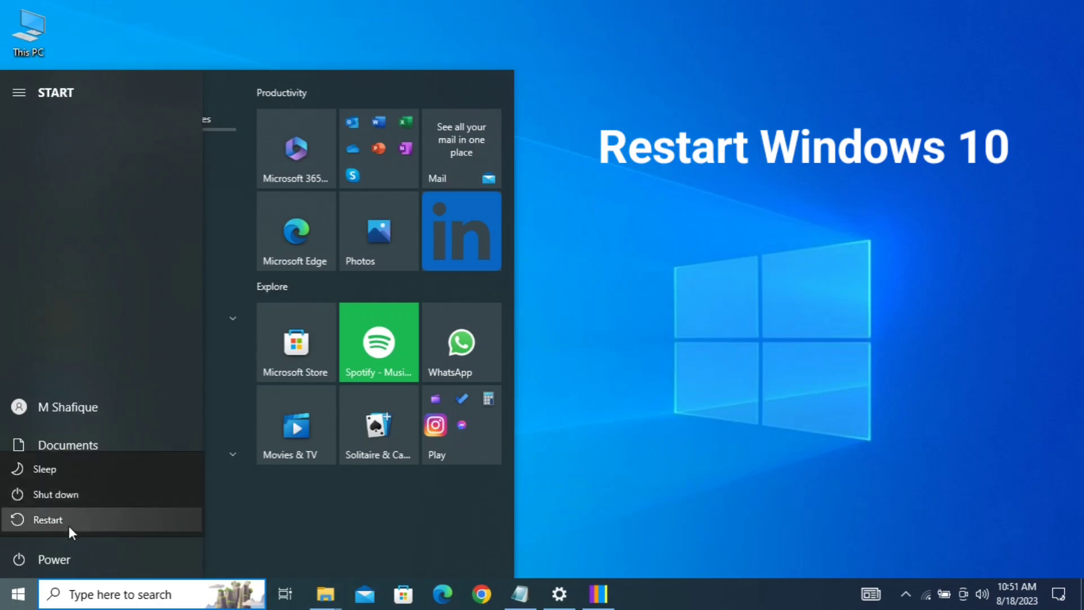